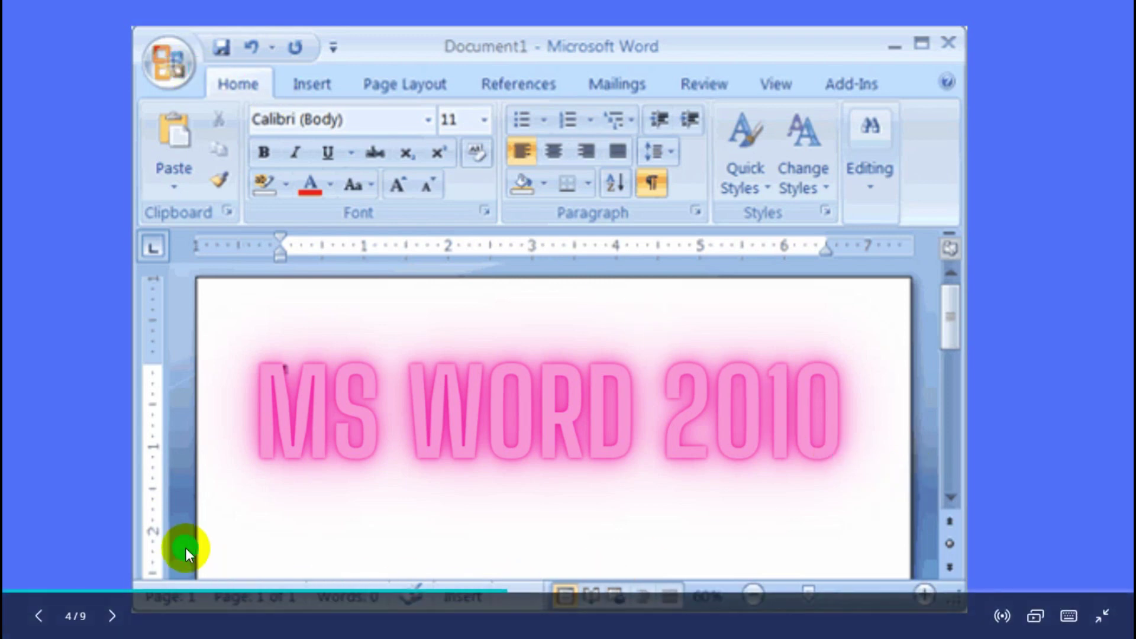
pyautogui.click(111, 616)
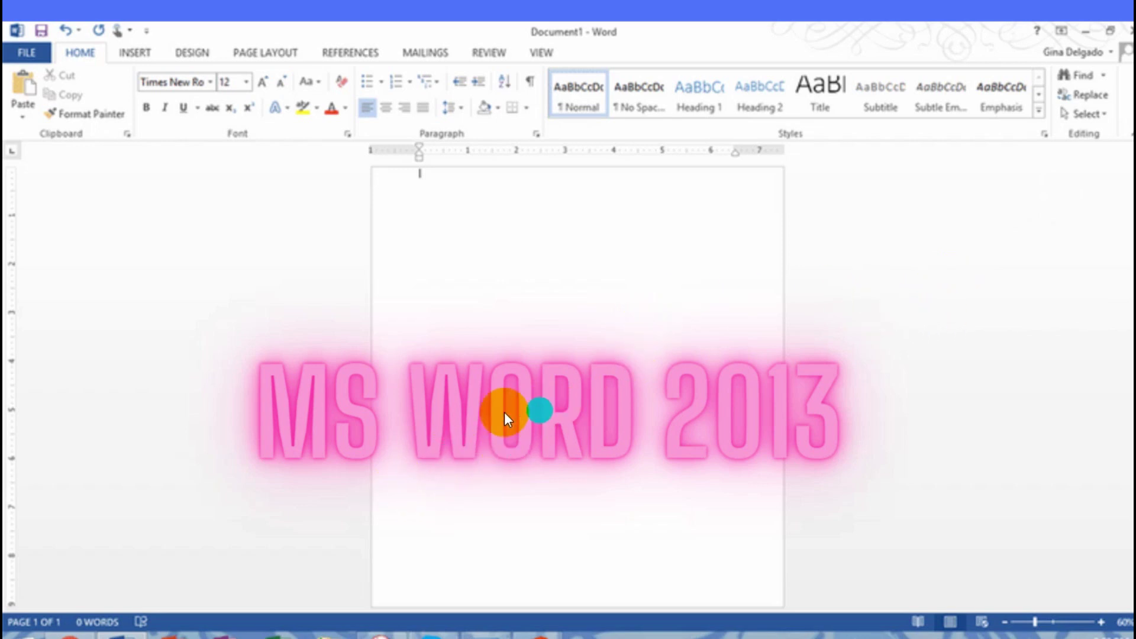
pyautogui.click(113, 615)
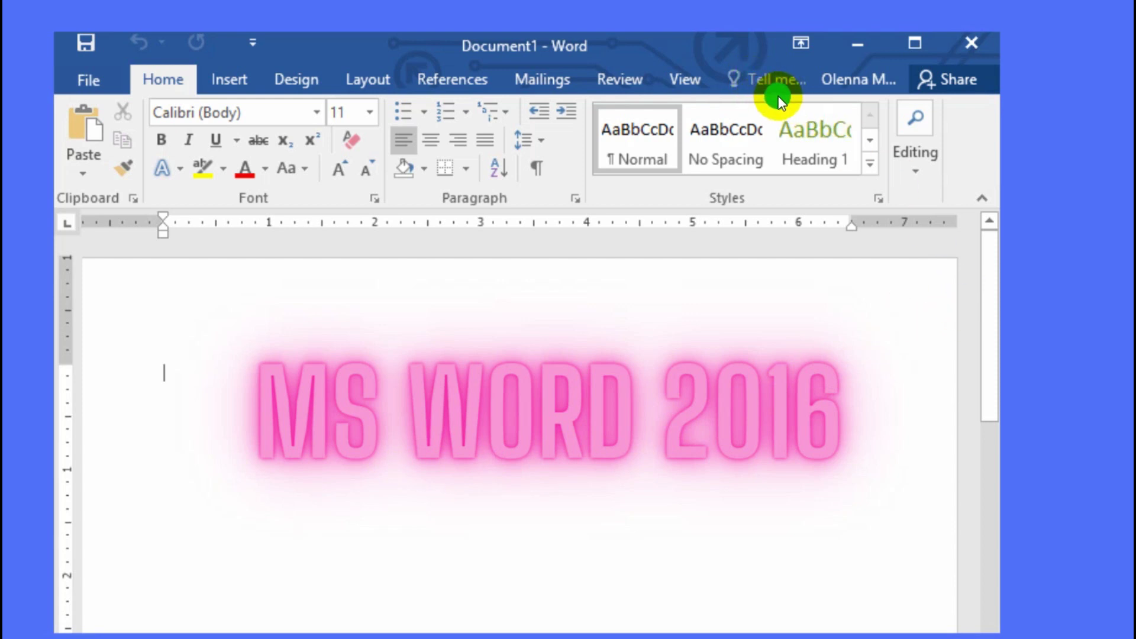
pyautogui.click(949, 102)
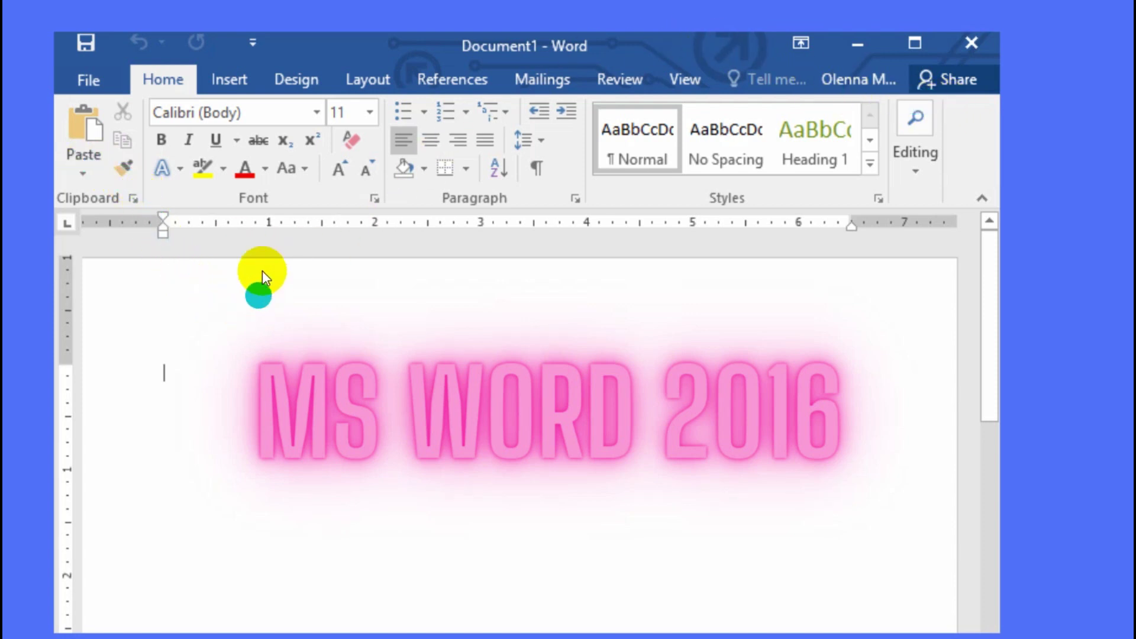
pyautogui.click(767, 586)
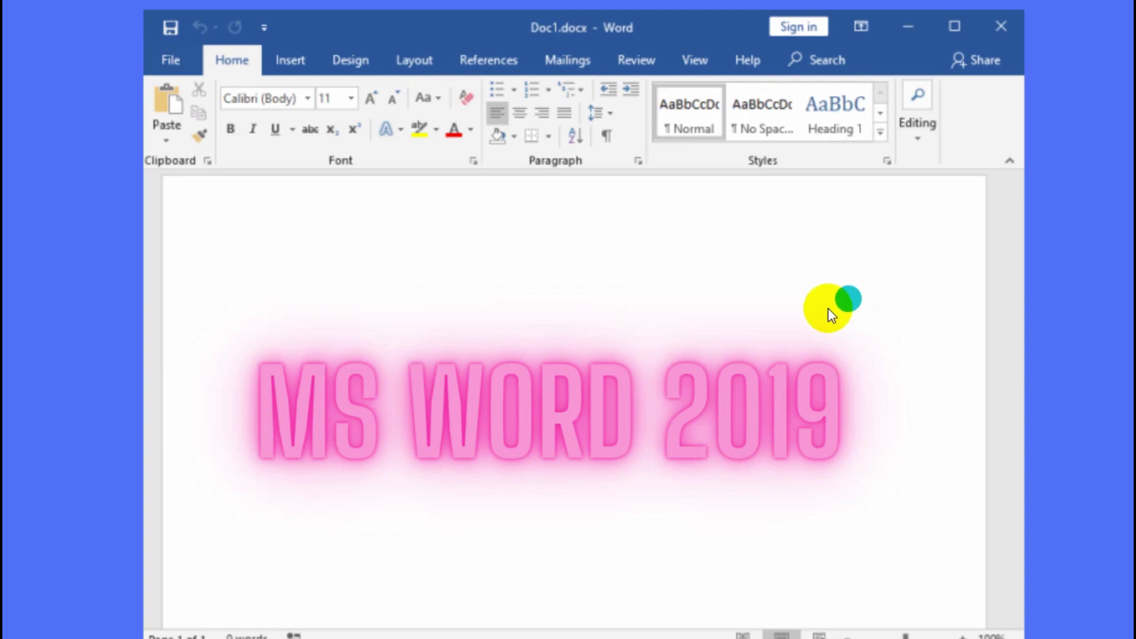
pyautogui.click(833, 258)
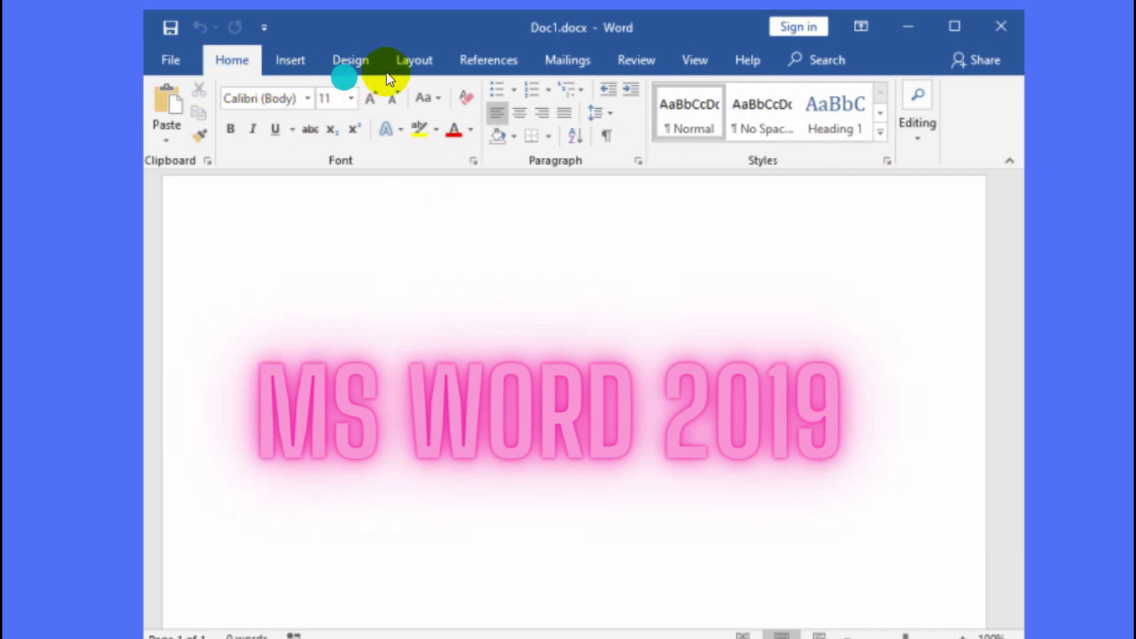
pyautogui.click(609, 96)
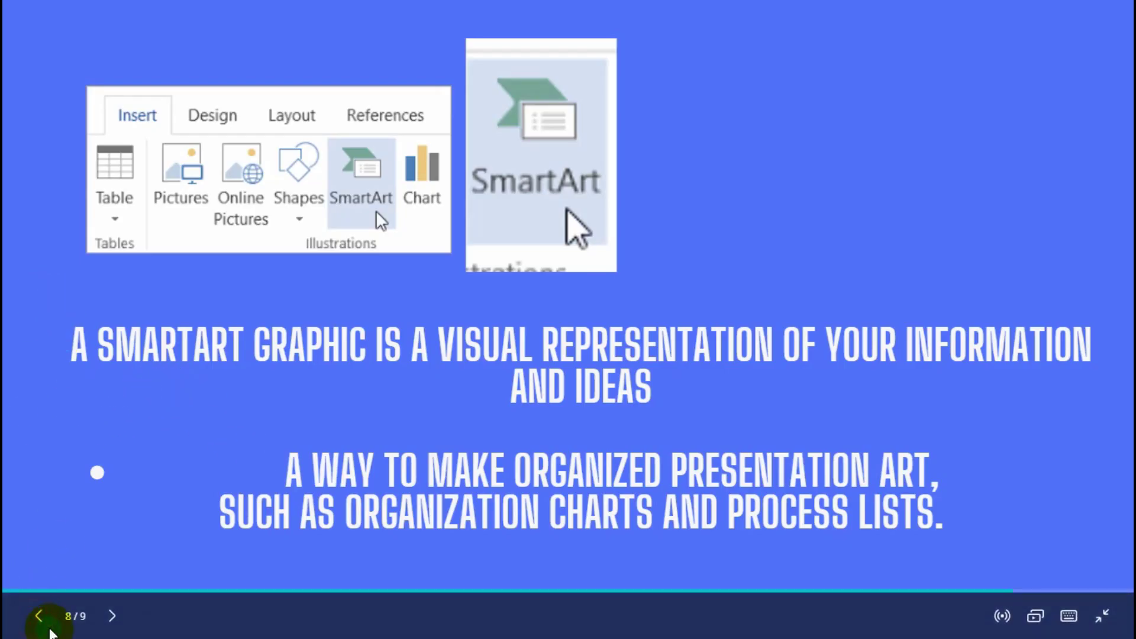
pyautogui.click(50, 627)
pyautogui.click(39, 616)
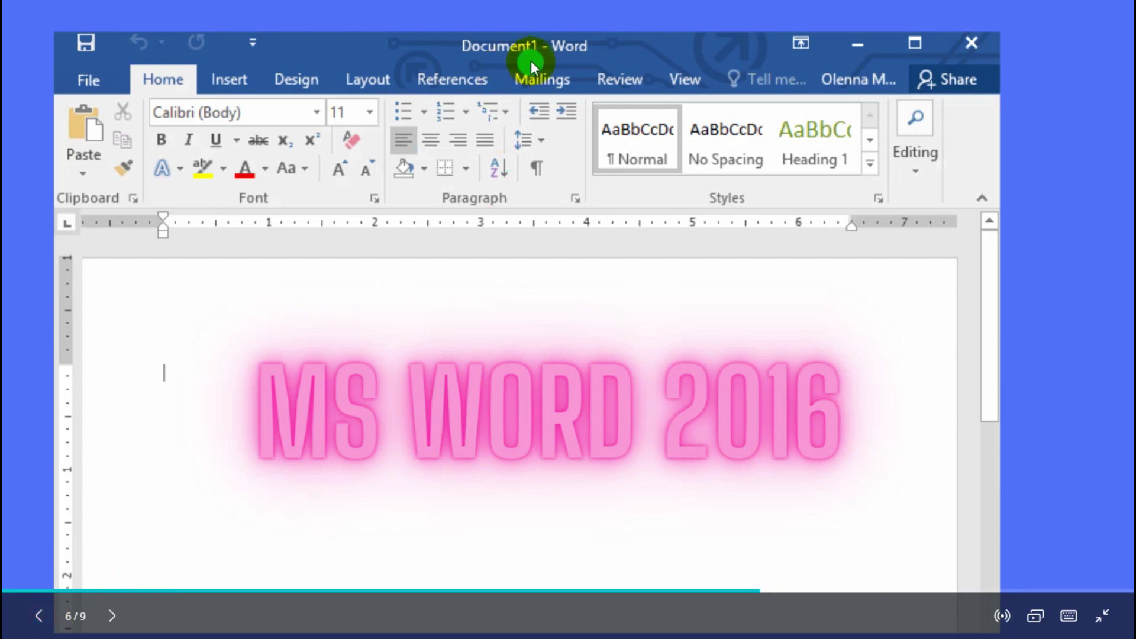
pyautogui.click(113, 616)
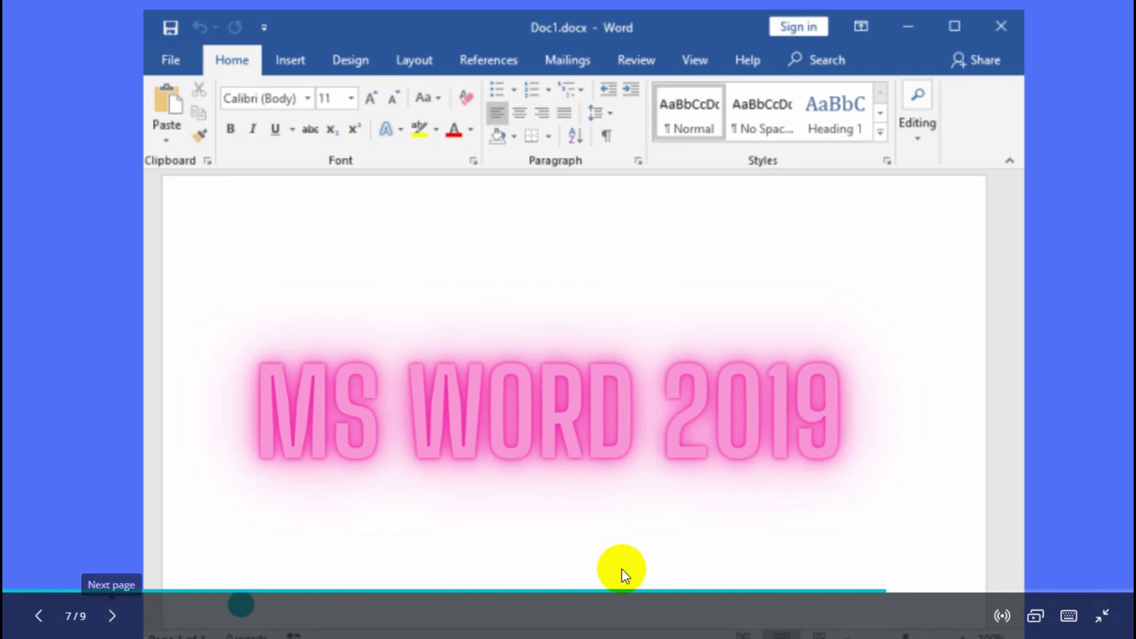
pyautogui.click(130, 610)
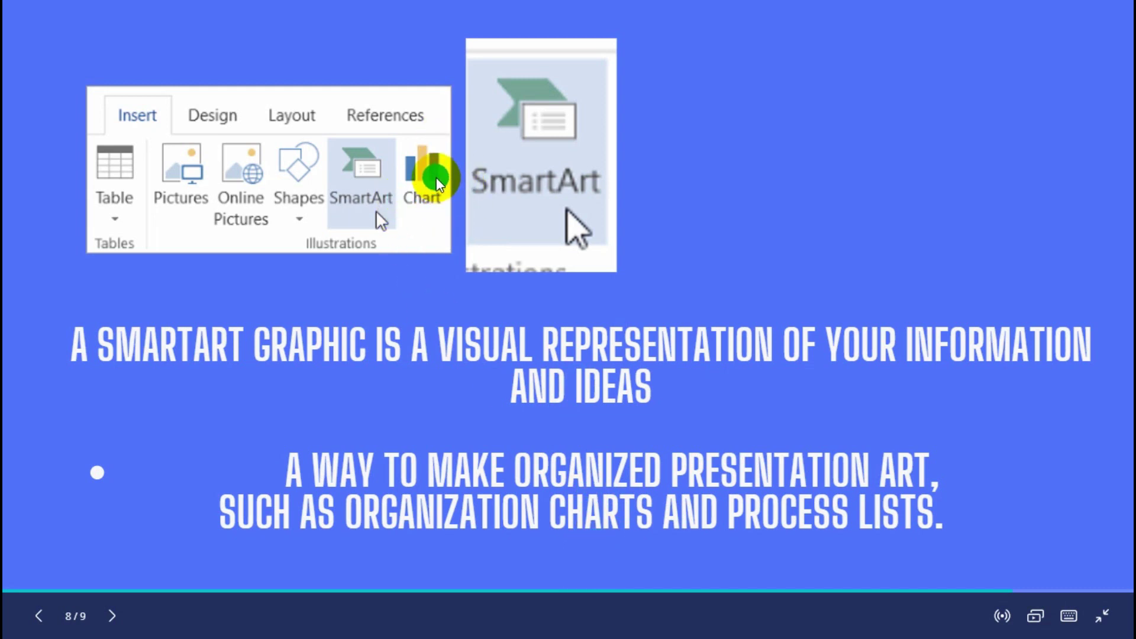
pyautogui.click(112, 622)
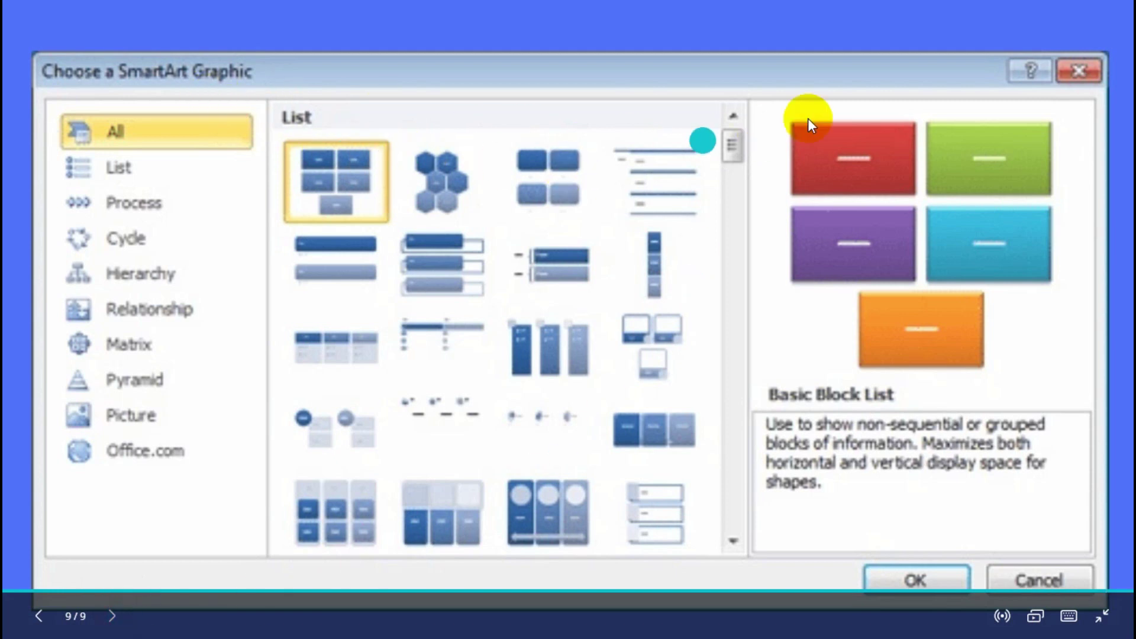
pyautogui.click(178, 120)
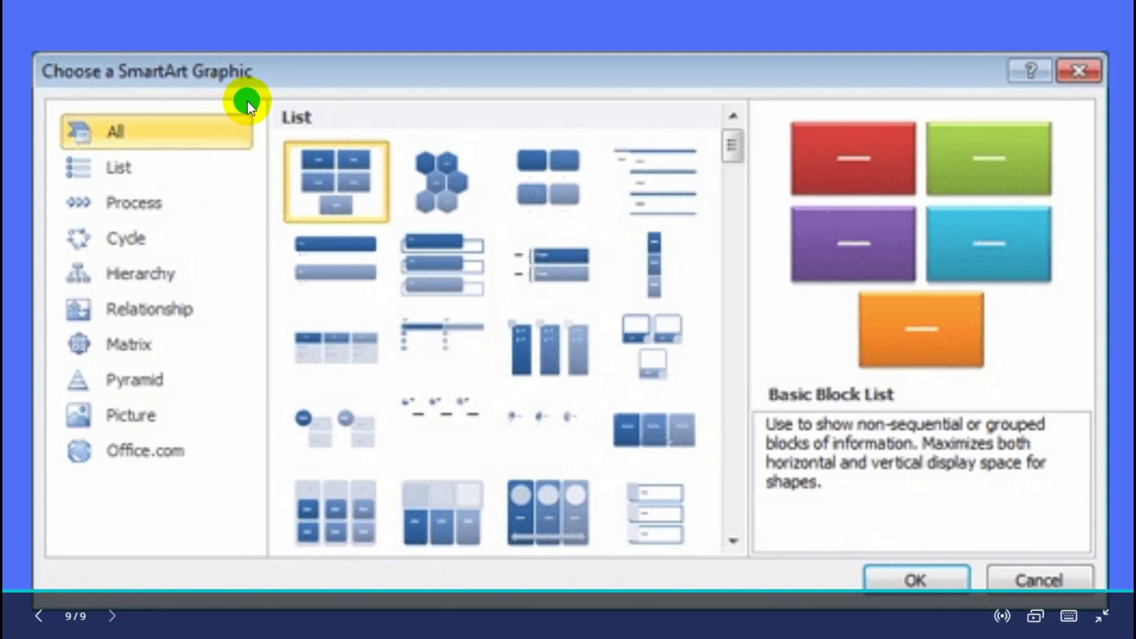
pyautogui.click(292, 140)
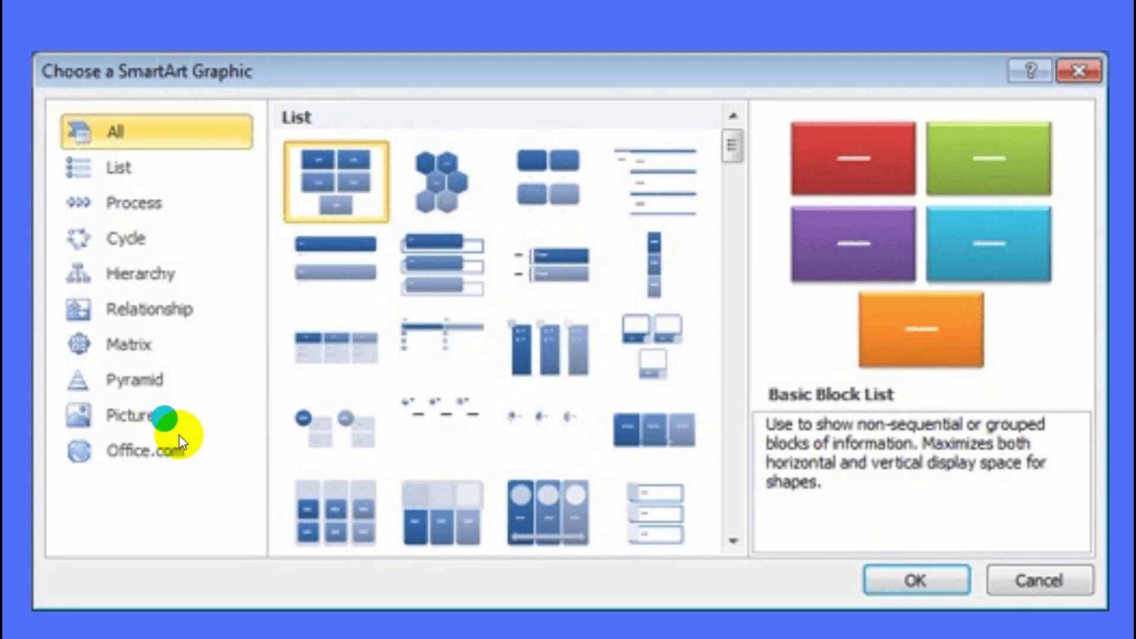
pyautogui.click(176, 464)
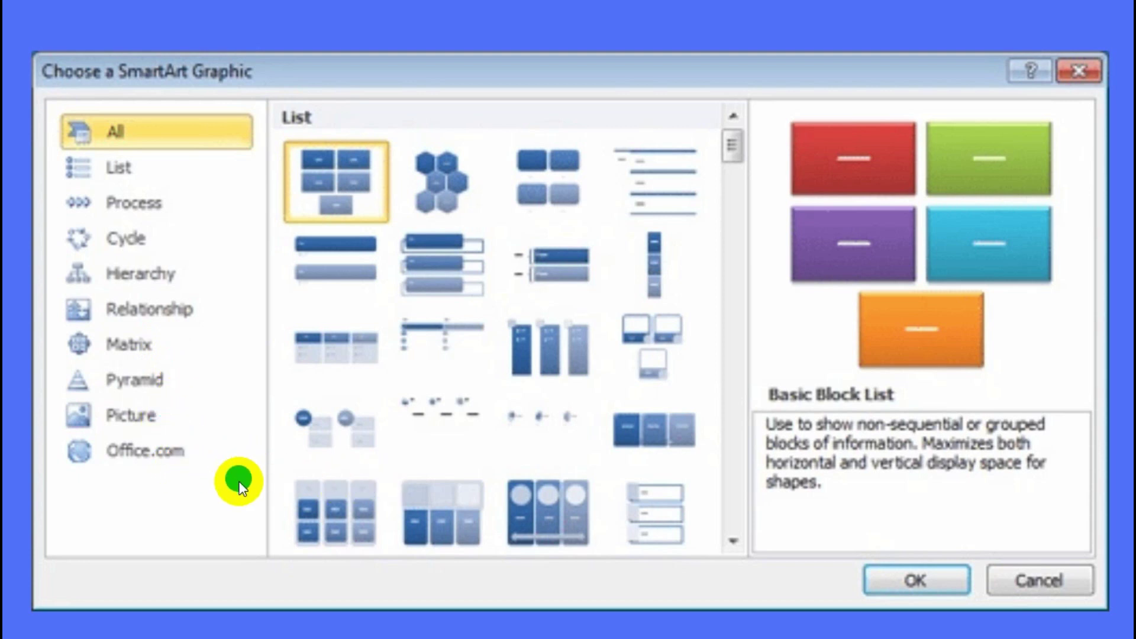
# - Exit the full-screen presentation and minimize the browser to reach the desktop
pyautogui.press('Escape')
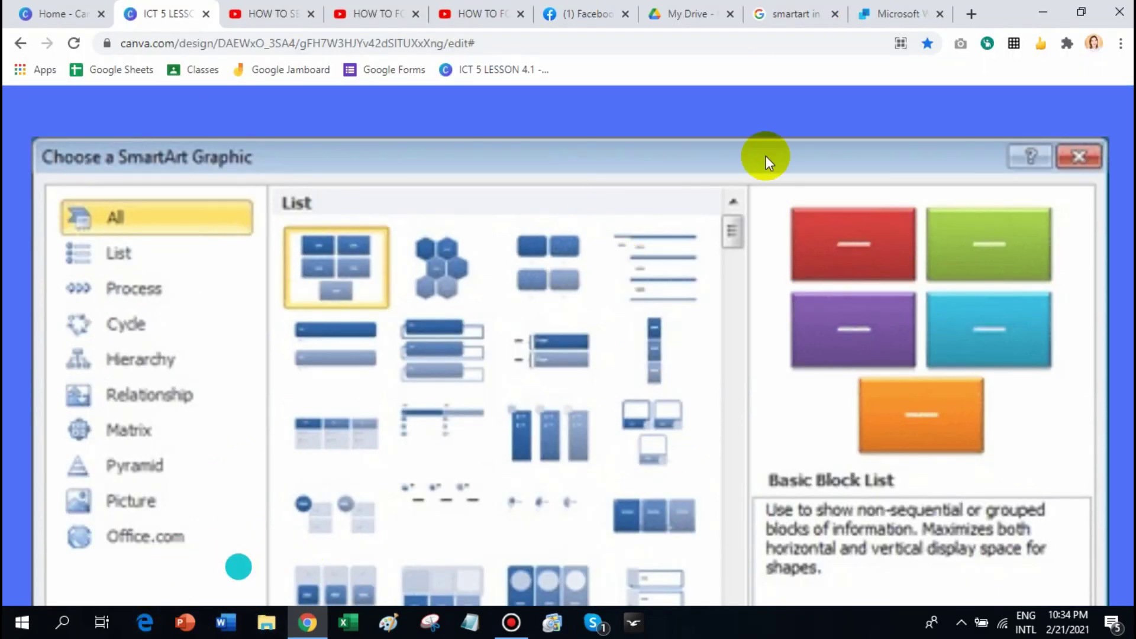
pyautogui.click(306, 625)
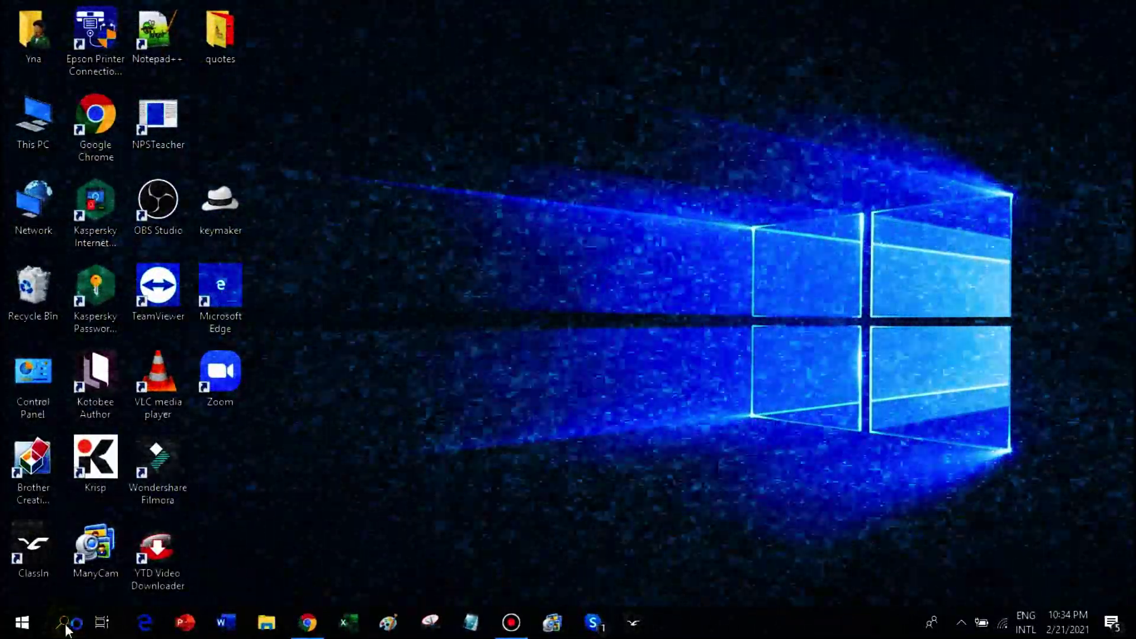
# - Find Word through the Windows search, launch it, and decline the Kaspersky application restart
pyautogui.click(65, 625)
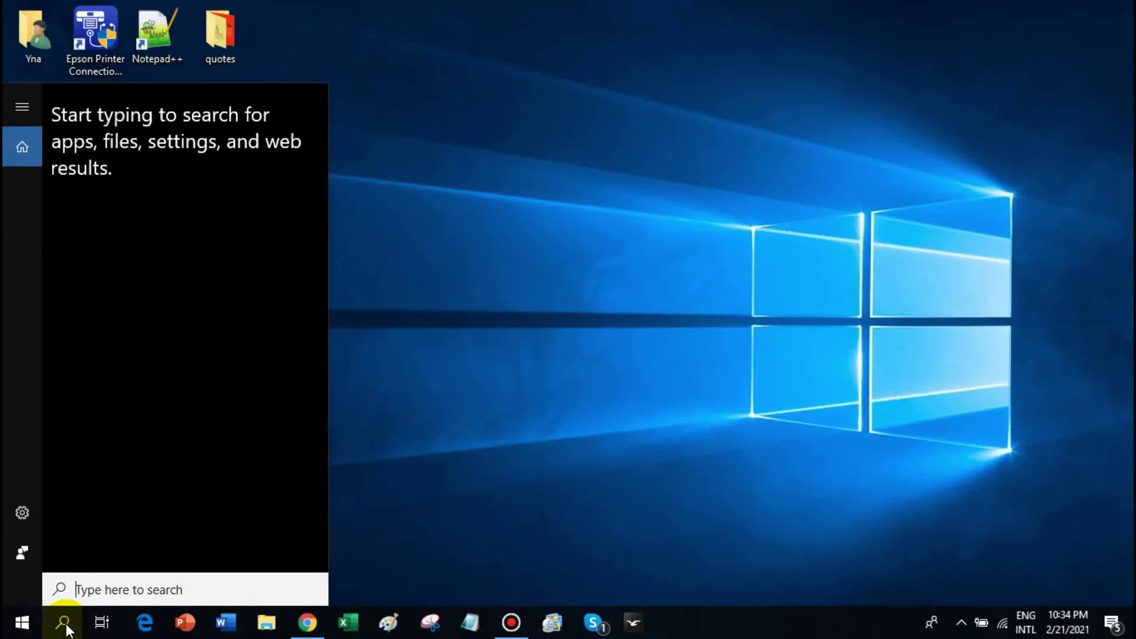
pyautogui.write('Word')
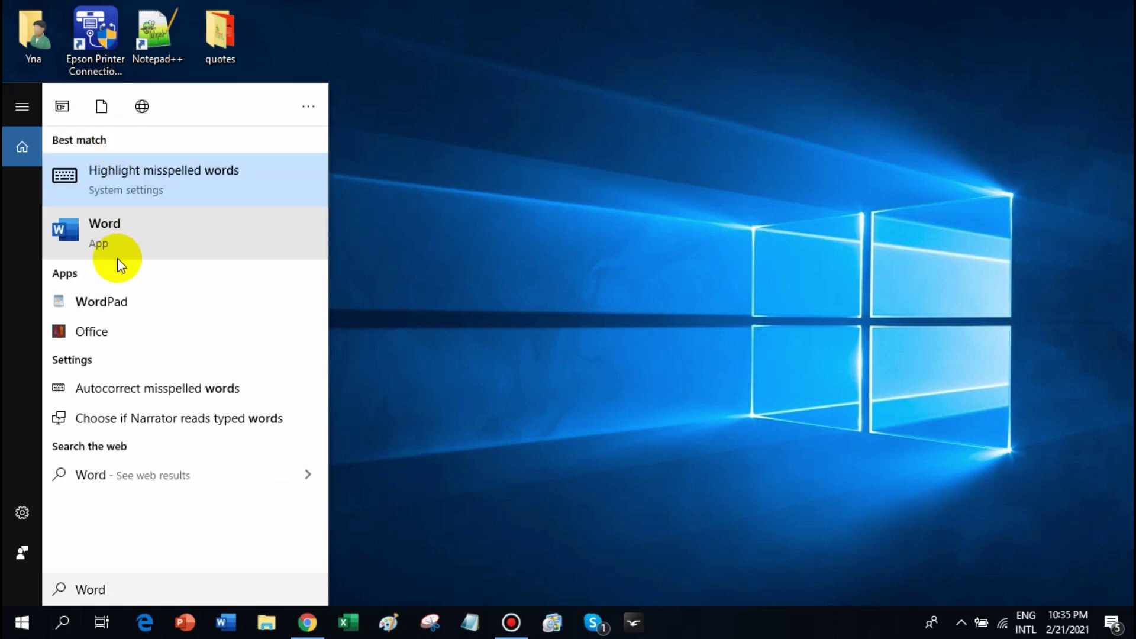
pyautogui.click(36, 632)
pyautogui.click(36, 632)
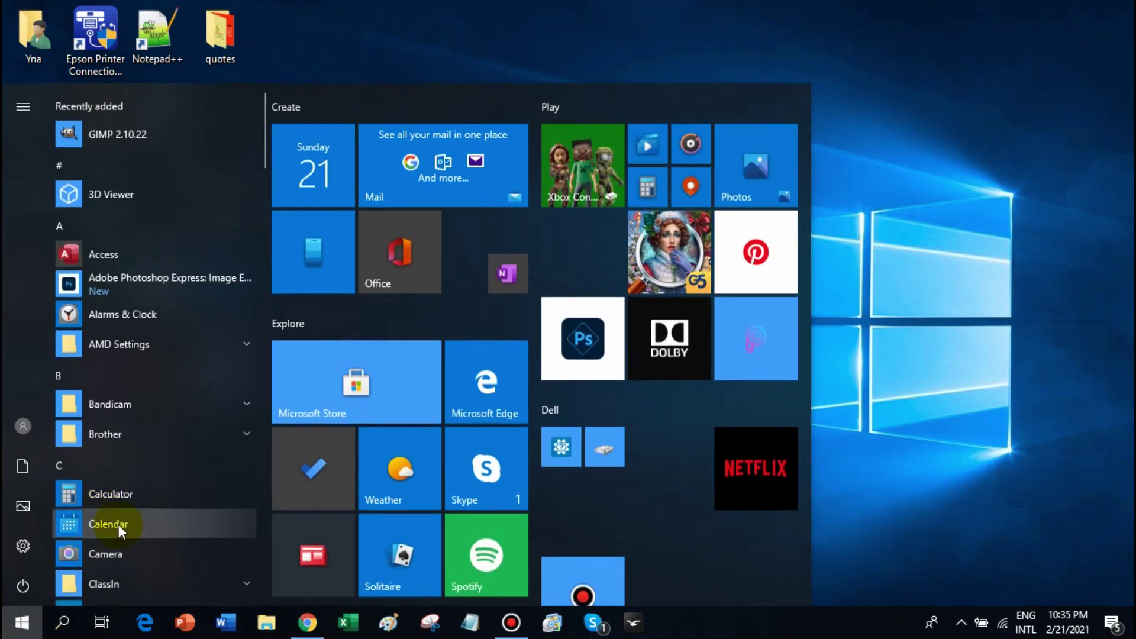
pyautogui.scroll(-5, 147, 539)
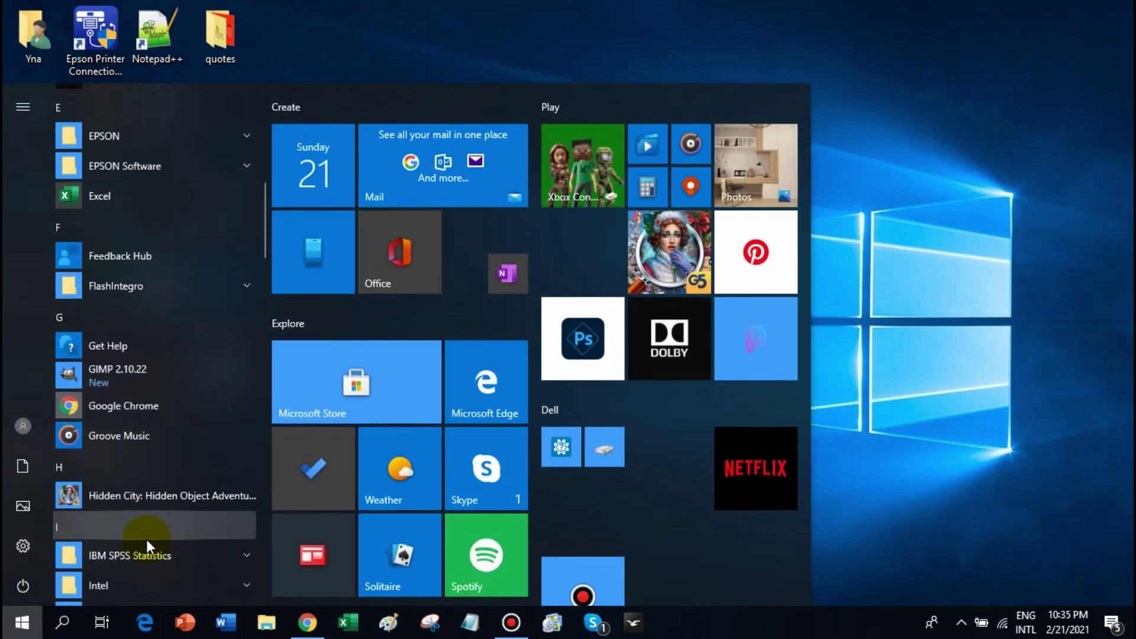
pyautogui.write('w')
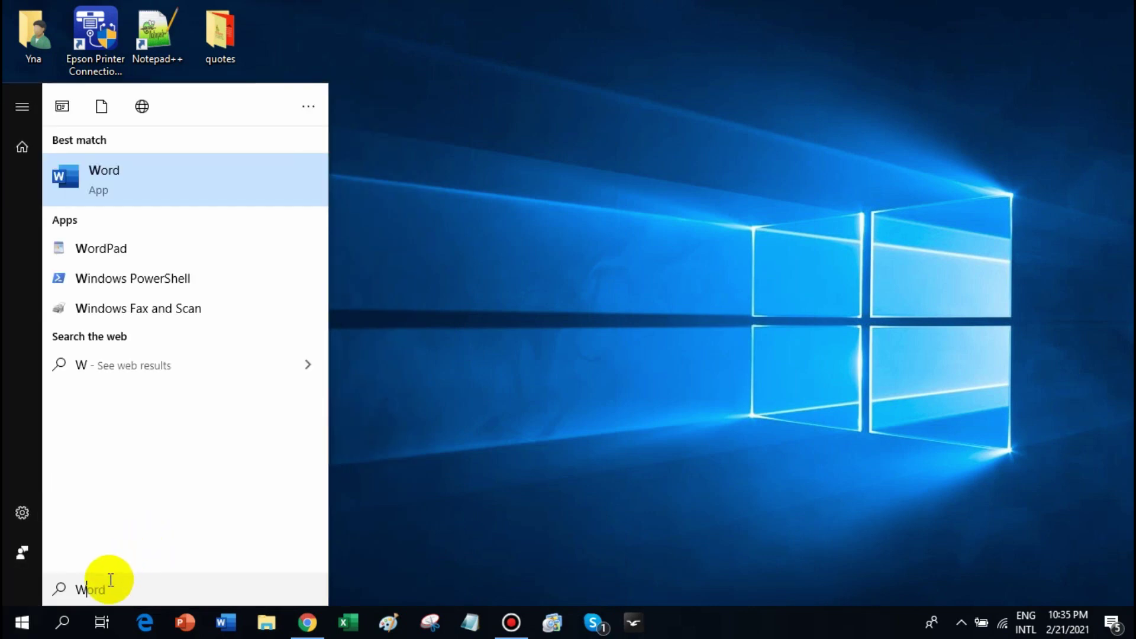
pyautogui.press('Return')
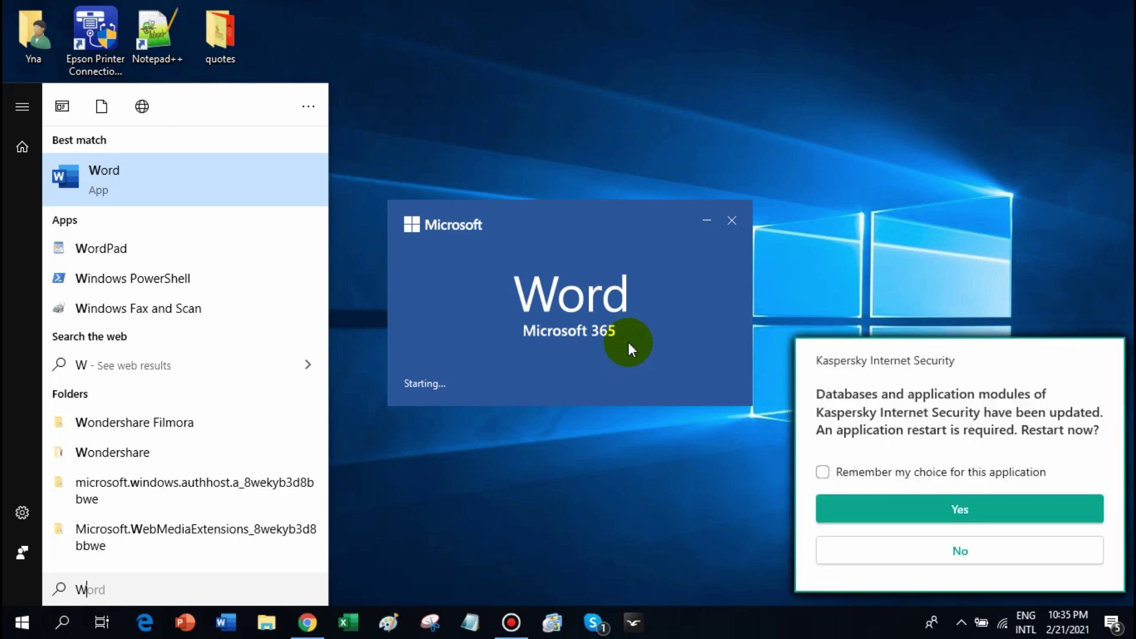
pyautogui.click(956, 550)
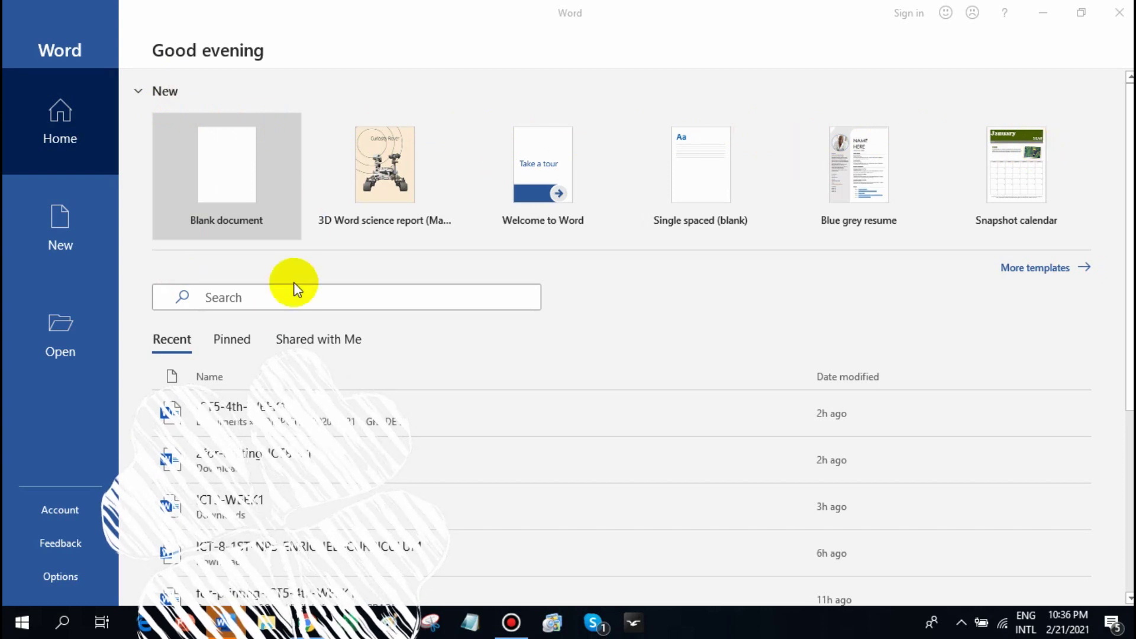
# - Look at the document search on Word's start screen and show the Shared with Me list
pyautogui.click(238, 294)
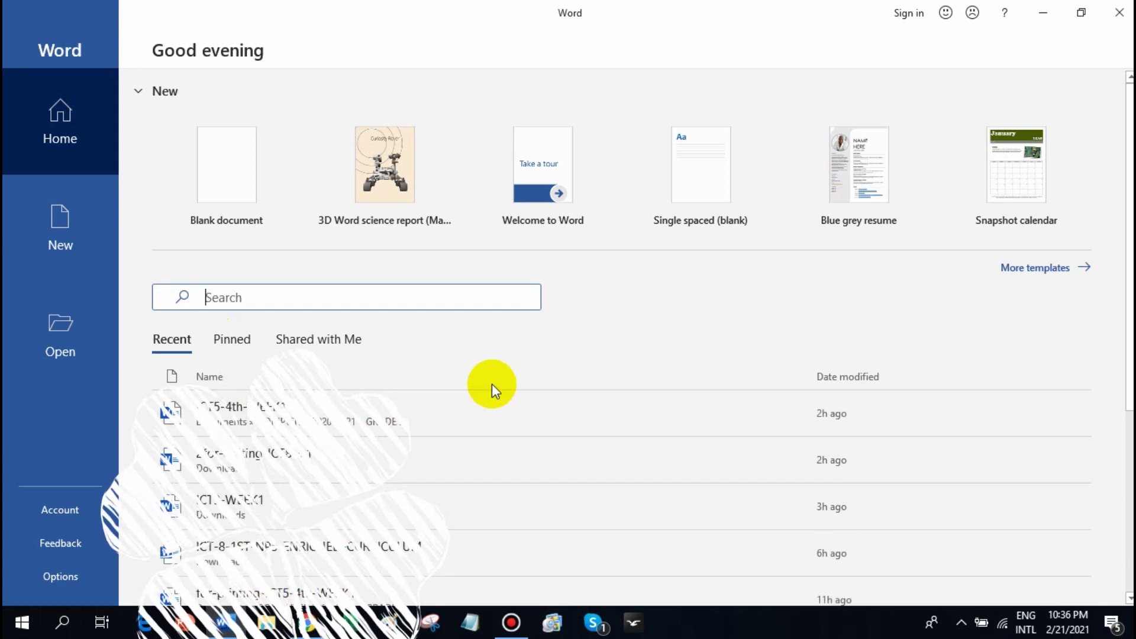
pyautogui.click(329, 342)
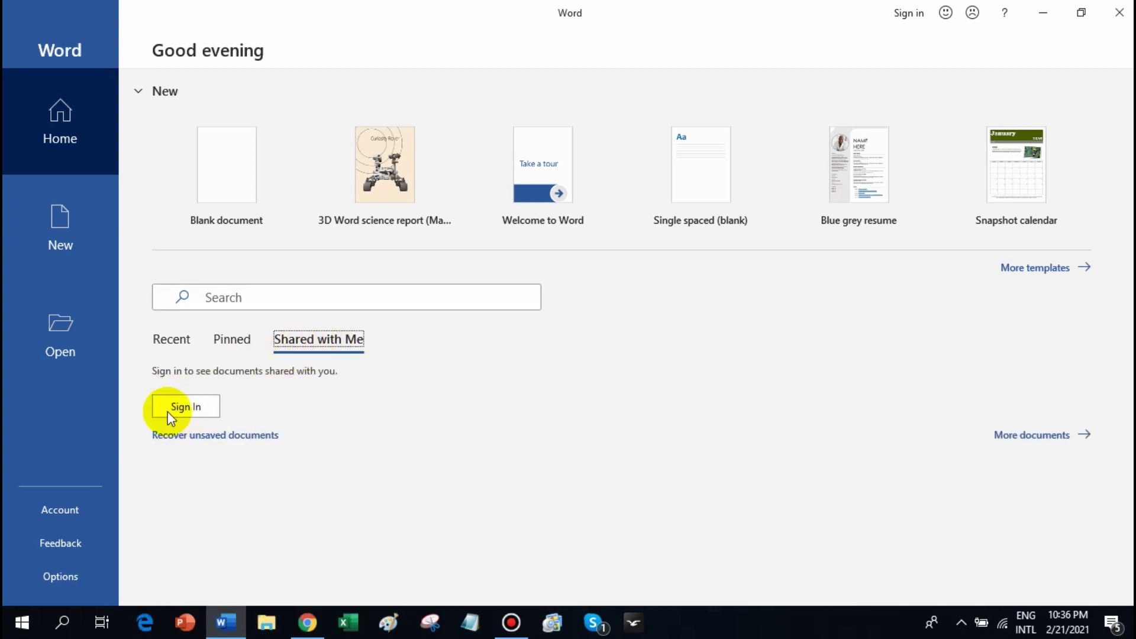
# - Open the new-document page and look through the available resume, brochure, calendar, report and certificate templates
pyautogui.click(62, 217)
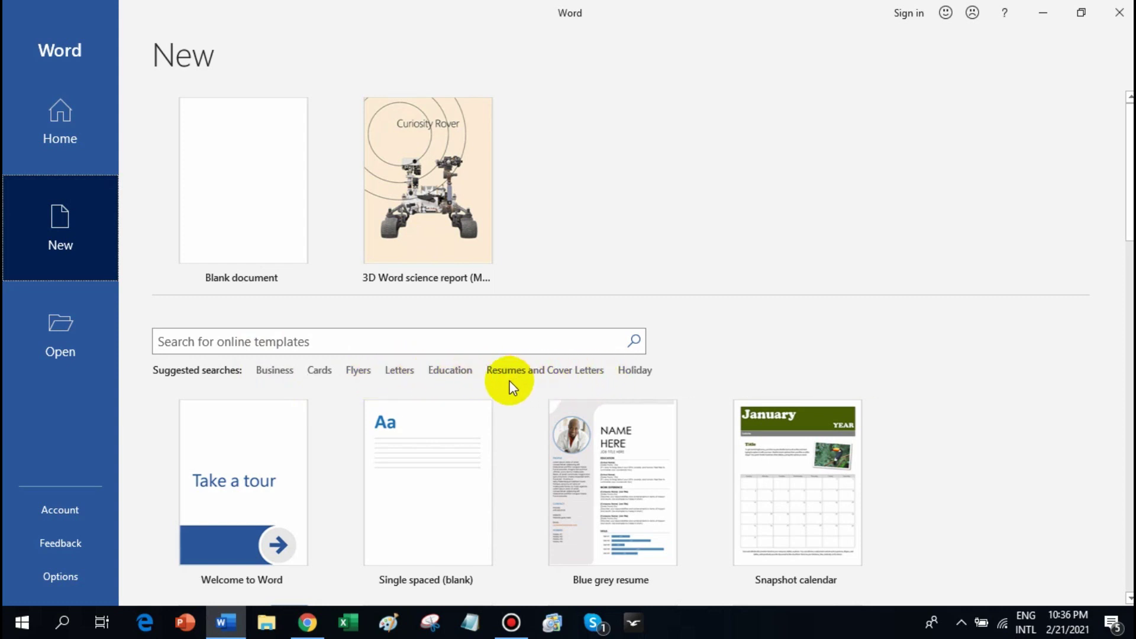
pyautogui.scroll(-8, 624, 500)
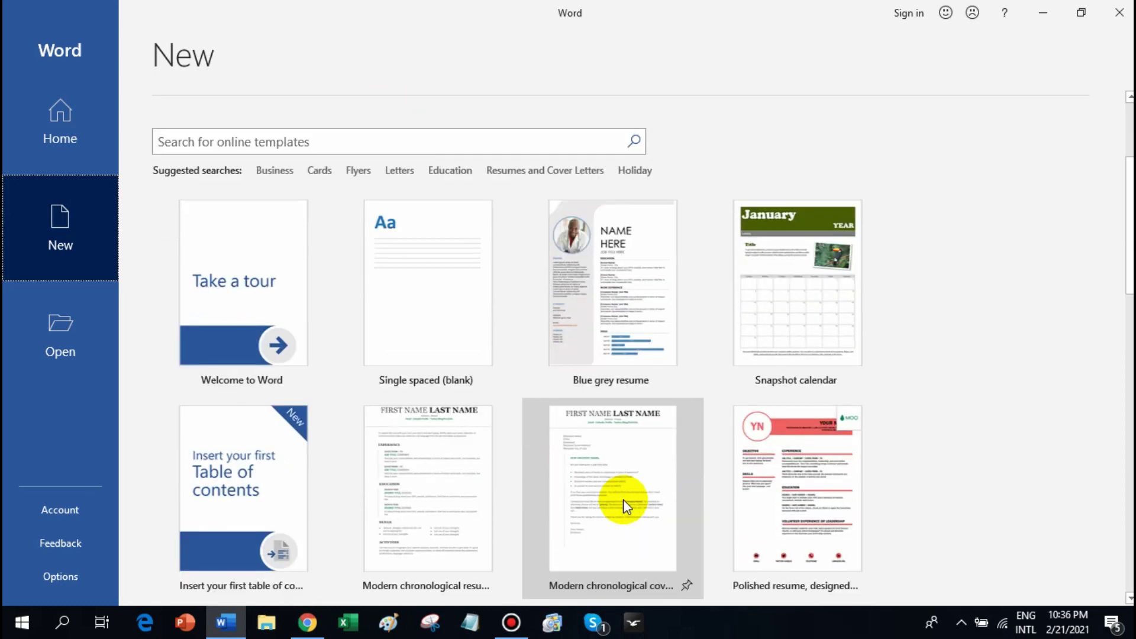
pyautogui.scroll(-3, 624, 500)
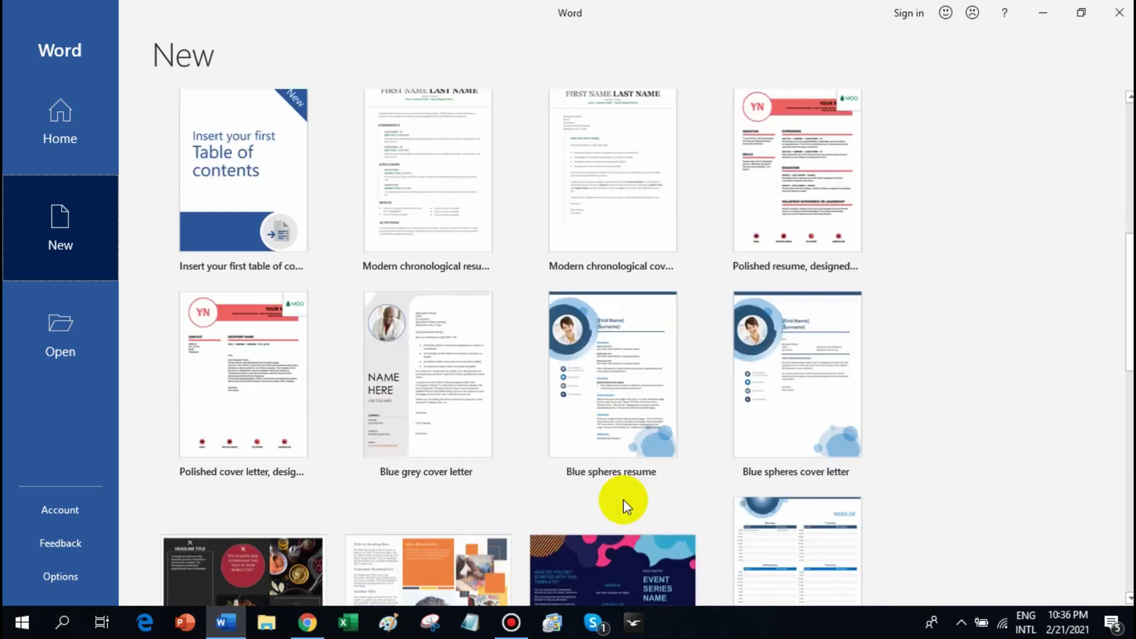
pyautogui.scroll(-5, 624, 500)
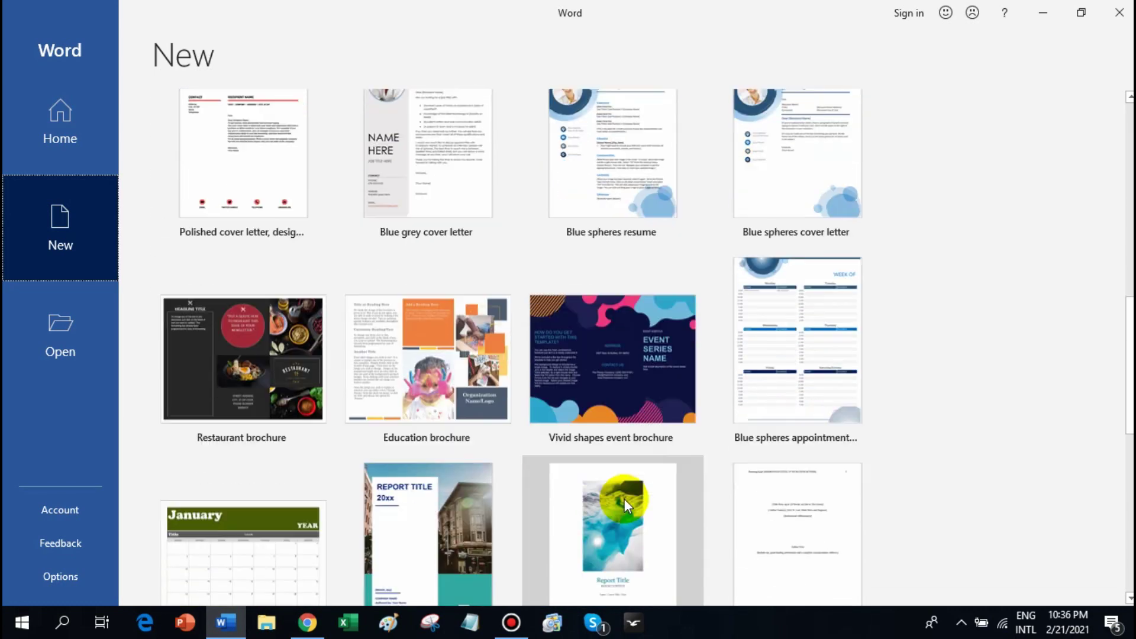
pyautogui.scroll(-4, 623, 499)
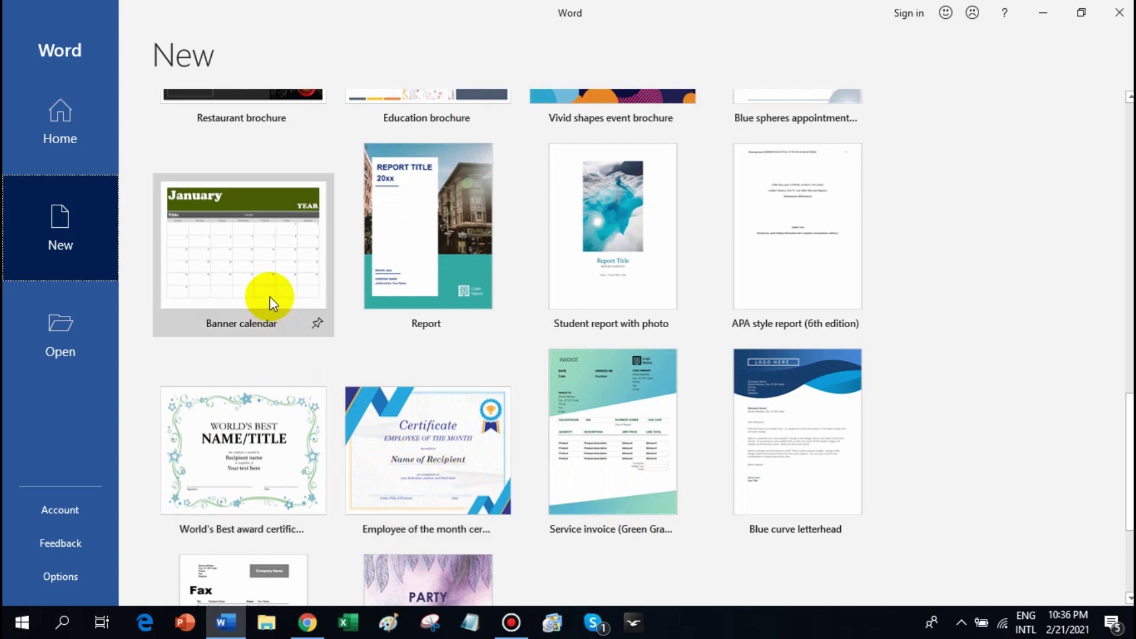
pyautogui.scroll(7, 311, 400)
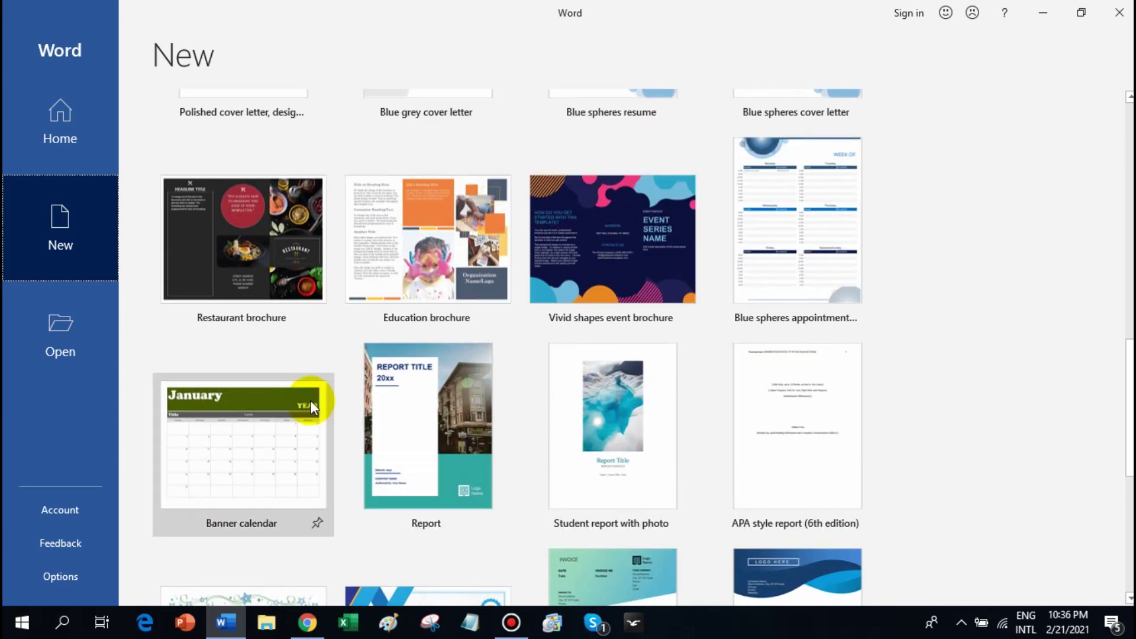
pyautogui.scroll(-2, 320, 414)
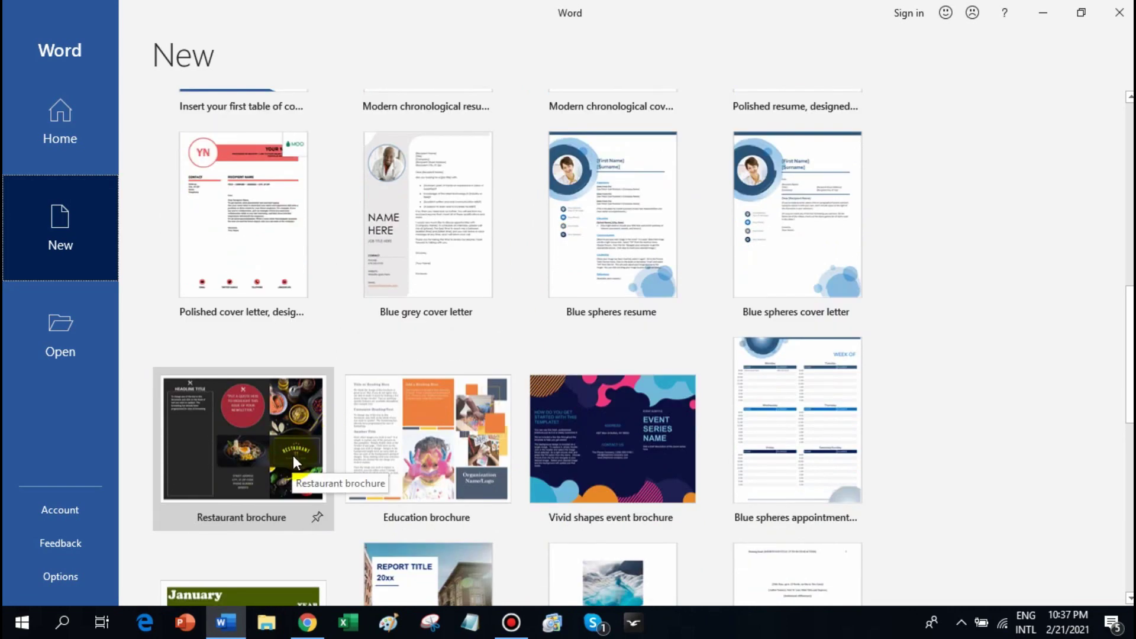
pyautogui.scroll(4, 296, 454)
pyautogui.scroll(9, 300, 453)
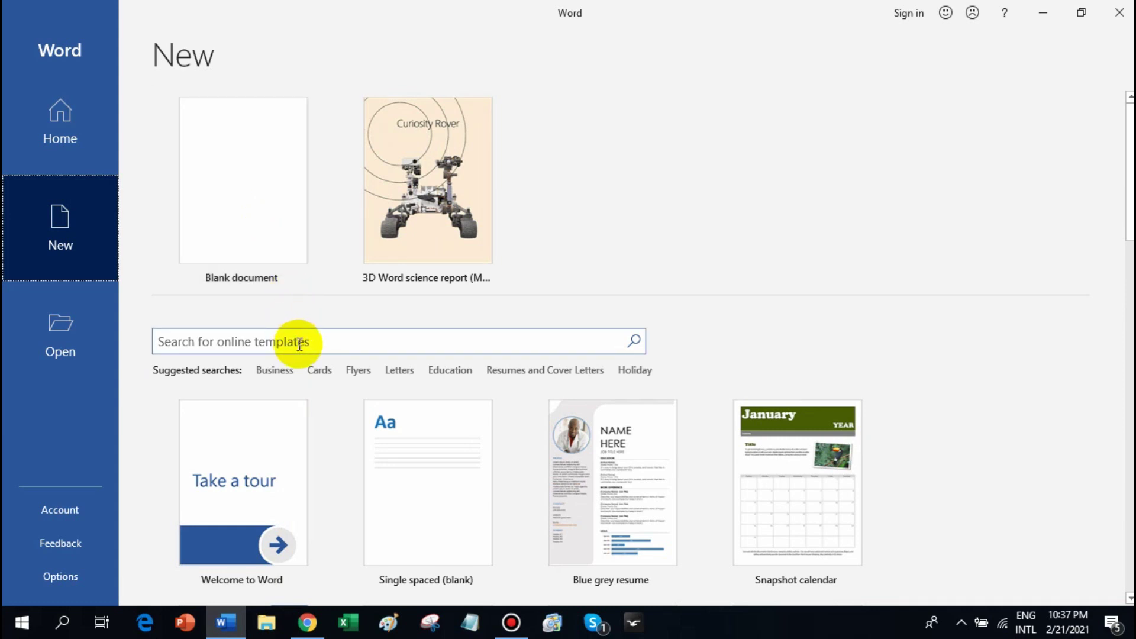
# - Search the online templates for "3d model"
pyautogui.click(254, 341)
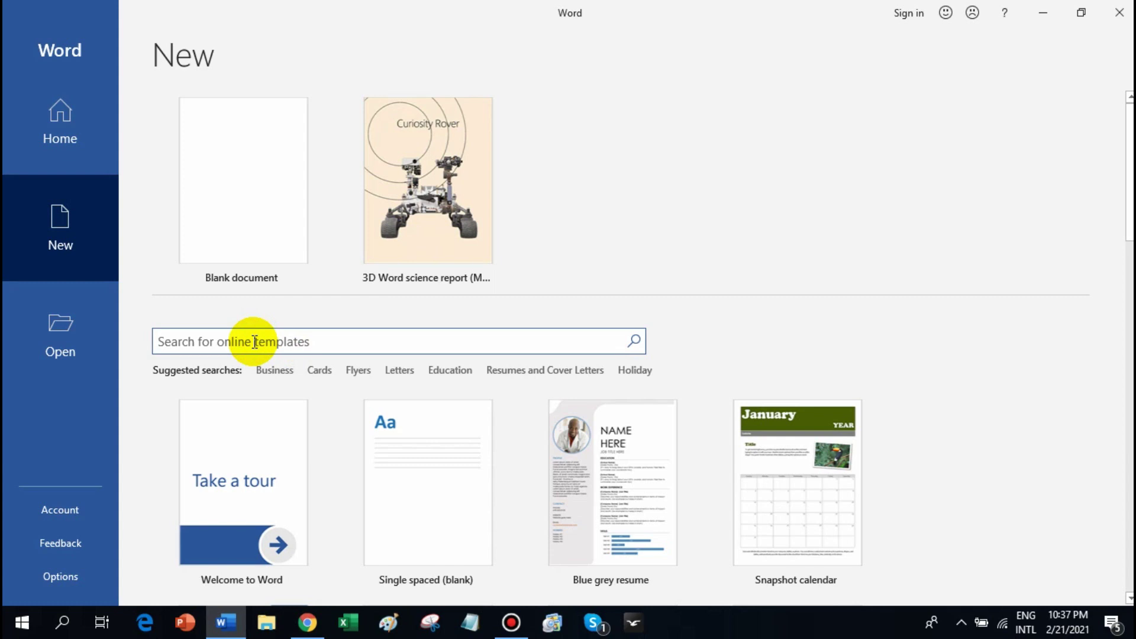
pyautogui.write('3d model')
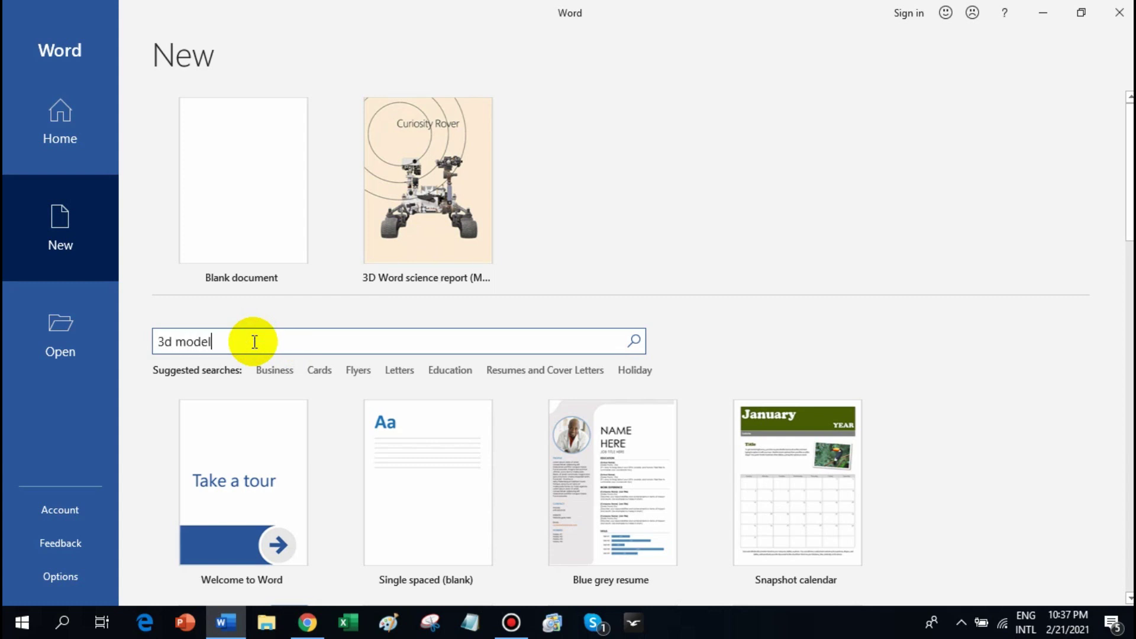
pyautogui.press('Return')
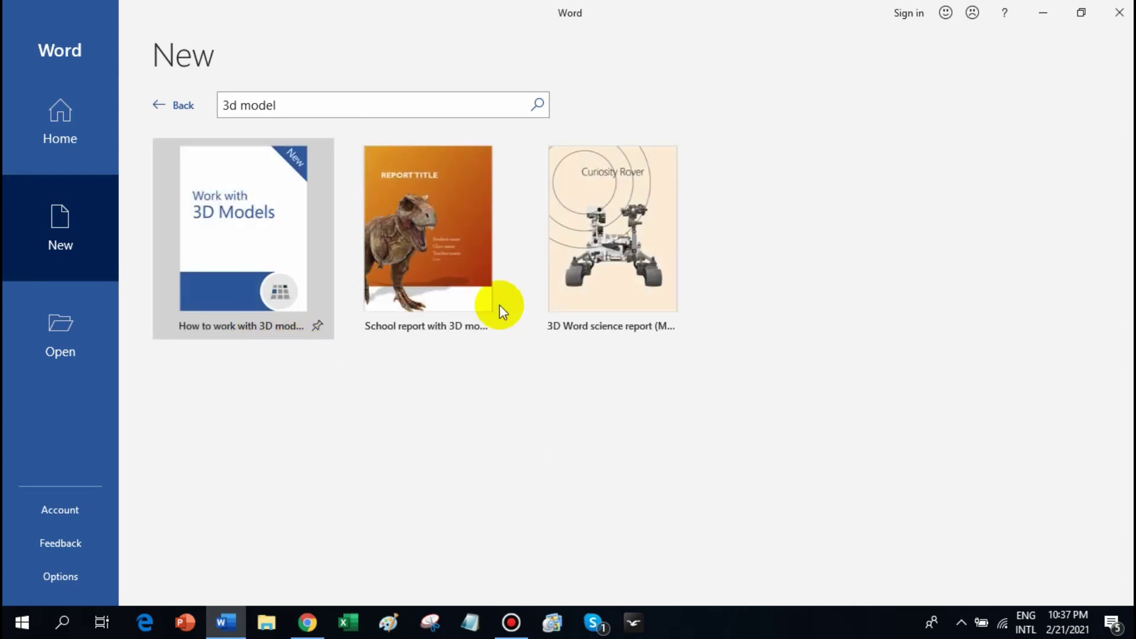
# - Create a document from the "3D Word science report (Mars Rover model)" template
pyautogui.click(620, 246)
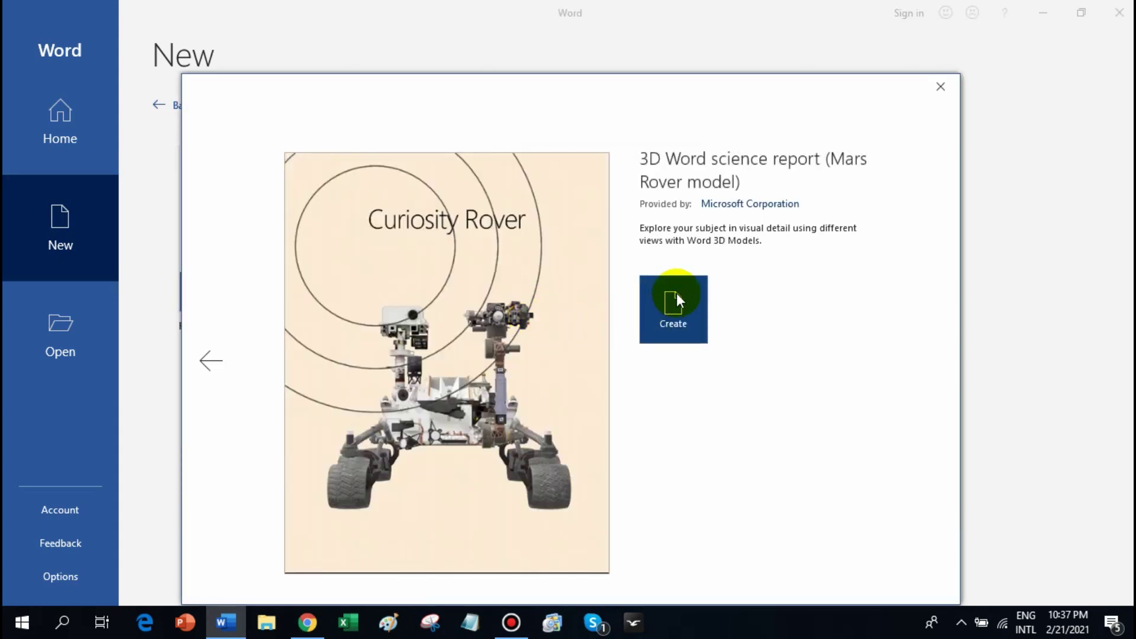
pyautogui.click(676, 296)
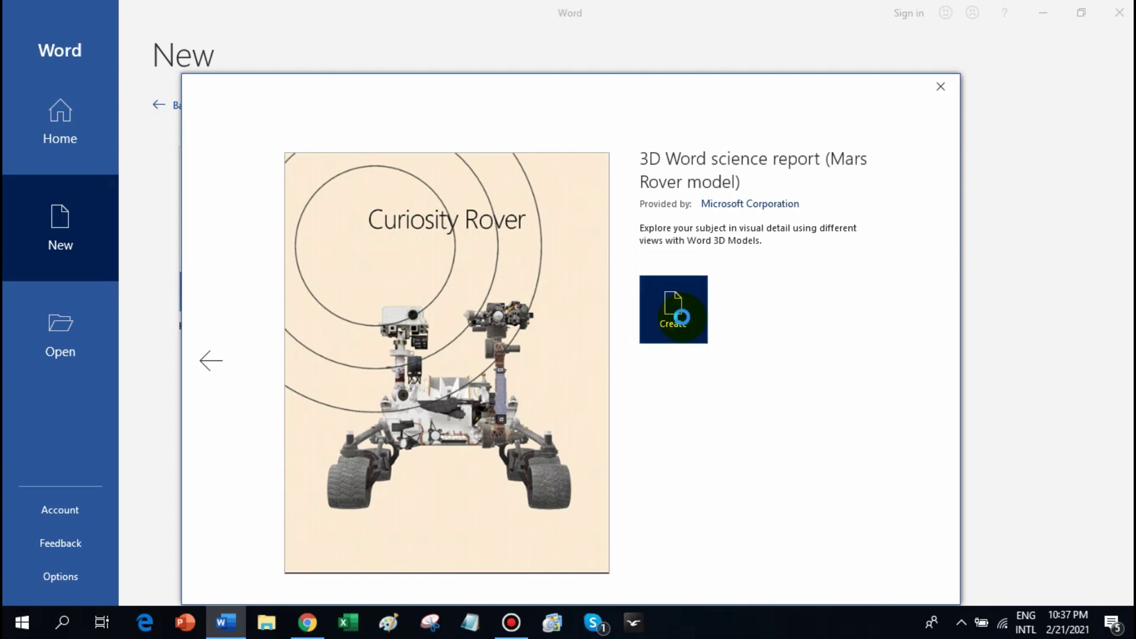
pyautogui.click(682, 317)
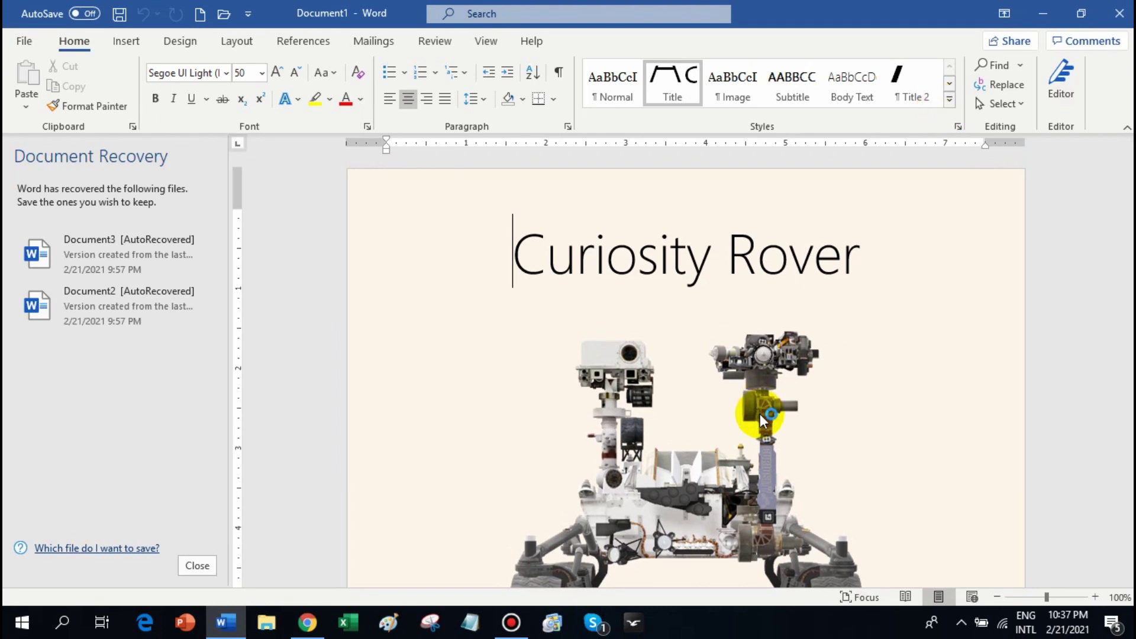
# - Remove the unopened AutoRecovered files without keeping them for the next start, and close Help
pyautogui.press('F1')
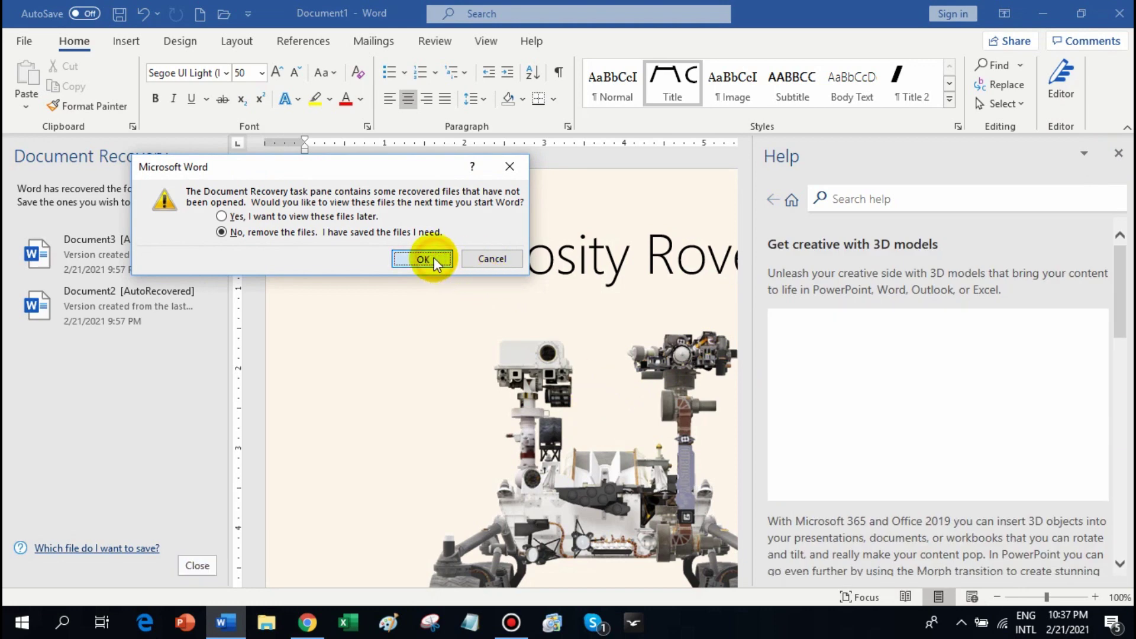
pyautogui.click(435, 258)
pyautogui.click(1119, 154)
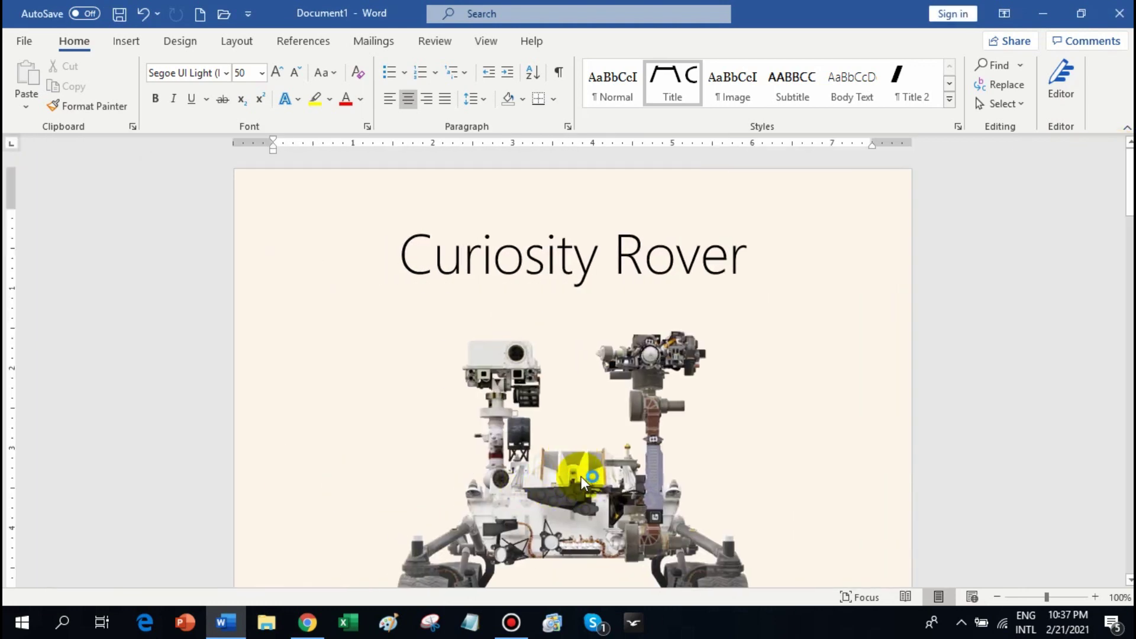
# - Rotate the 3D rover model under the "Curiosity Rover" title to an angled side view and check it on the page
pyautogui.click(576, 479)
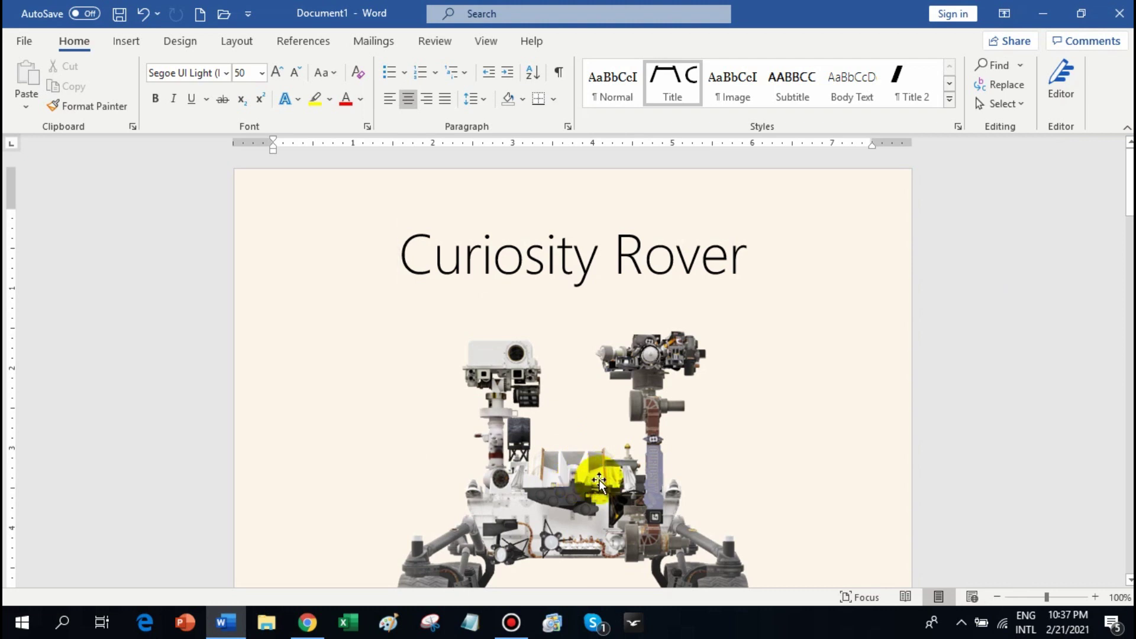
pyautogui.click(589, 479)
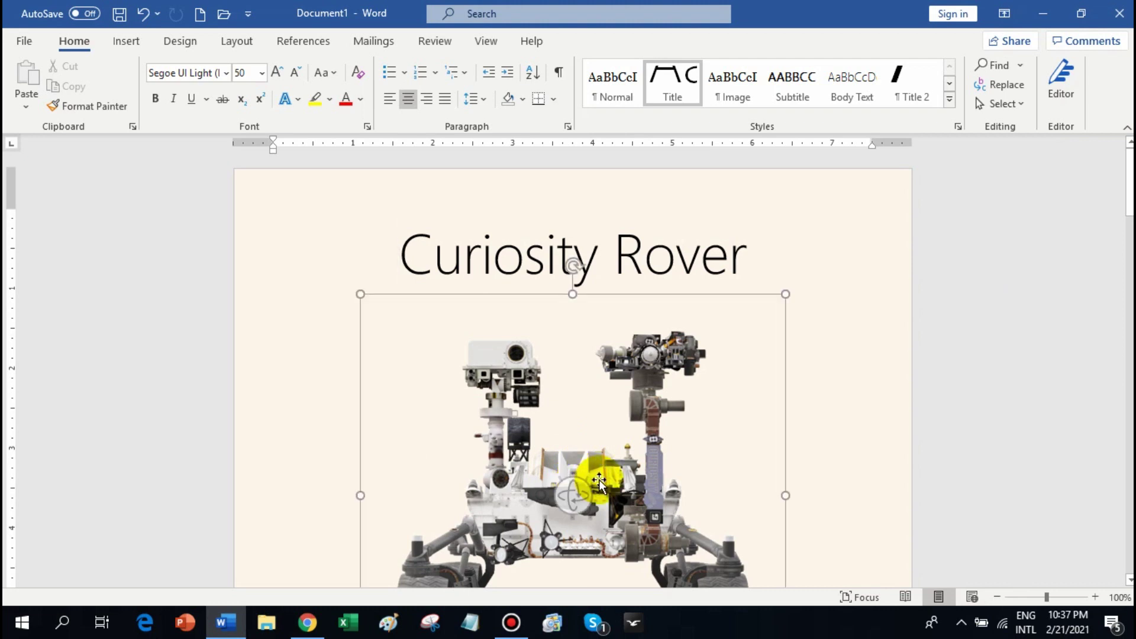
pyautogui.click(574, 499)
pyautogui.scroll(-2, 576, 508)
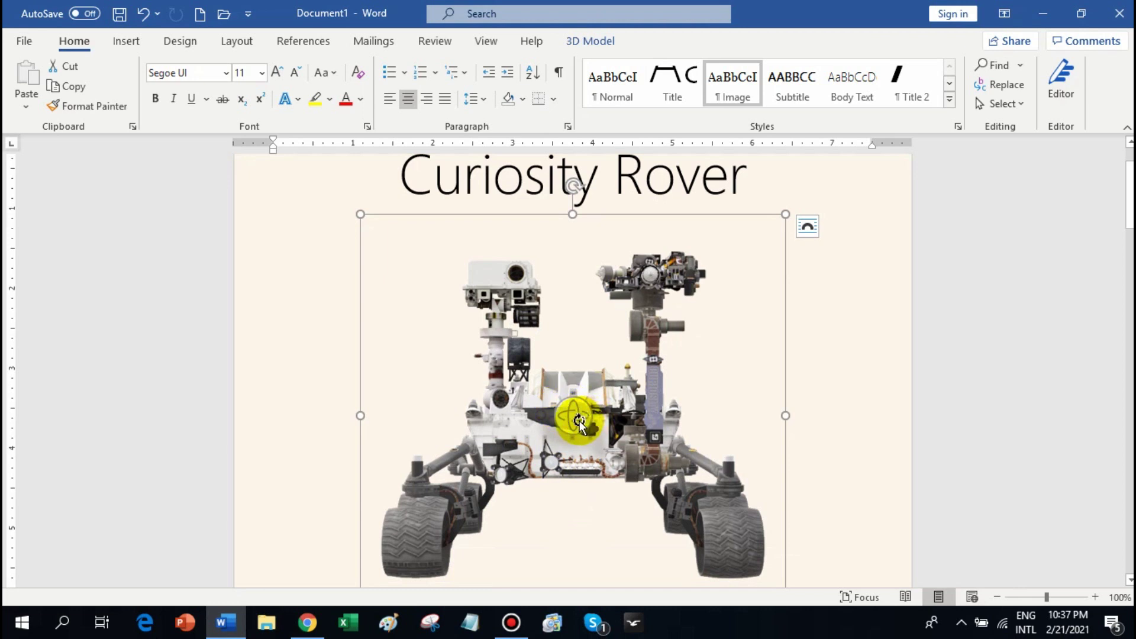
pyautogui.moveTo(577, 422)
pyautogui.mouseDown()
pyautogui.moveTo(578, 398)
pyautogui.moveTo(541, 375)
pyautogui.moveTo(584, 432)
pyautogui.moveTo(575, 427)
pyautogui.moveTo(614, 329)
pyautogui.moveTo(705, 368)
pyautogui.moveTo(563, 507)
pyautogui.moveTo(334, 358)
pyautogui.moveTo(609, 381)
pyautogui.moveTo(588, 512)
pyautogui.moveTo(406, 385)
pyautogui.moveTo(595, 467)
pyautogui.moveTo(598, 431)
pyautogui.moveTo(520, 406)
pyautogui.moveTo(514, 414)
pyautogui.mouseUp()
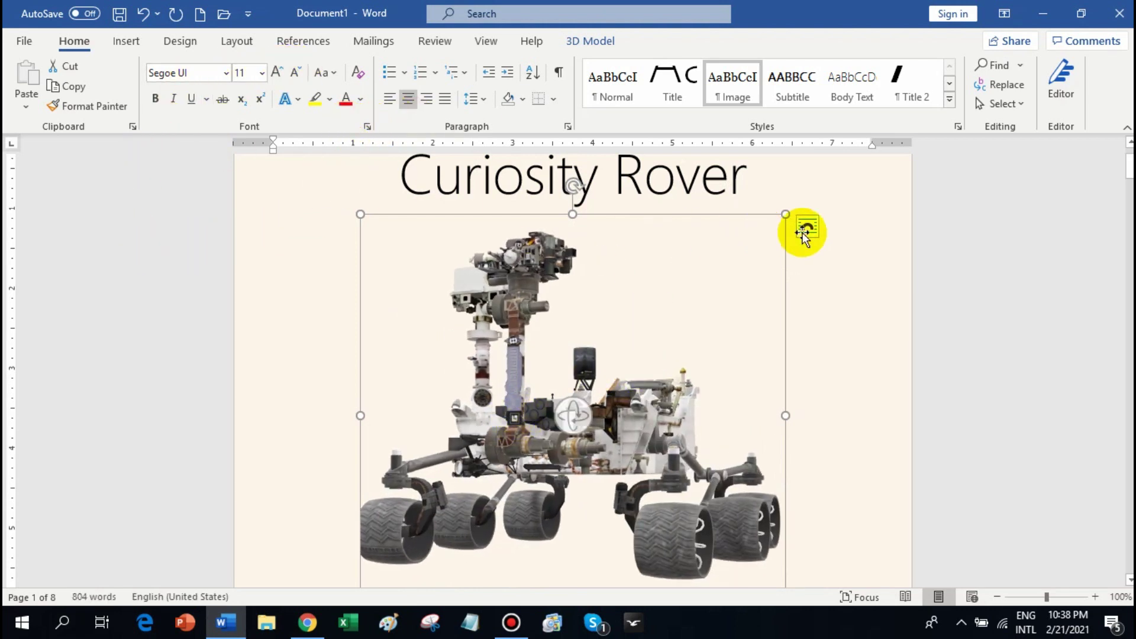
pyautogui.click(869, 195)
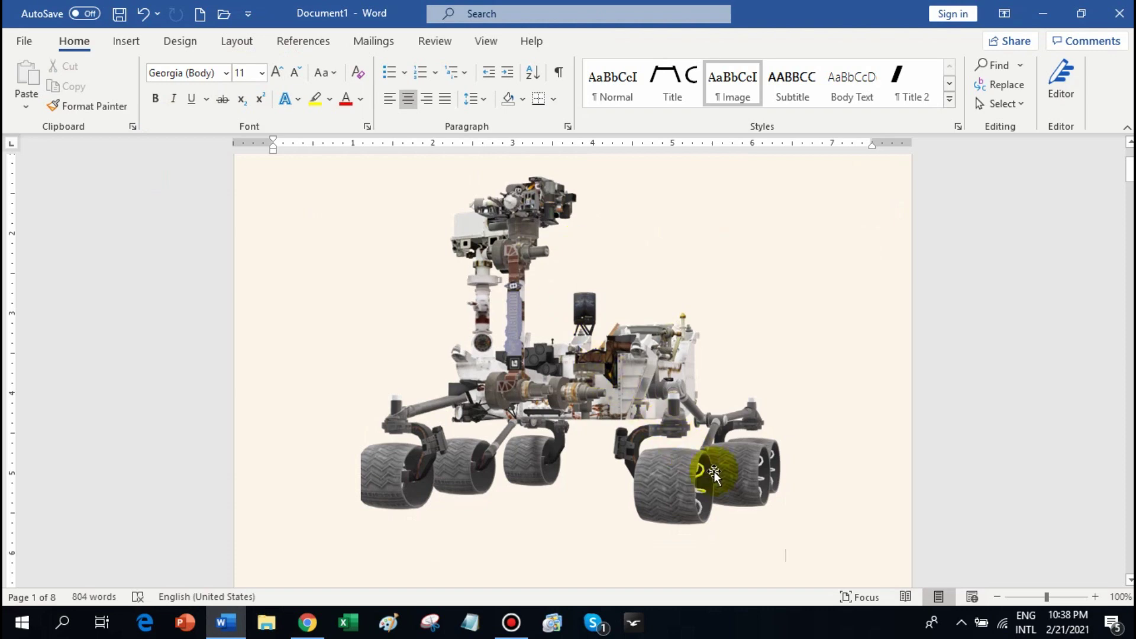
pyautogui.scroll(-4, 716, 469)
pyautogui.scroll(6, 737, 490)
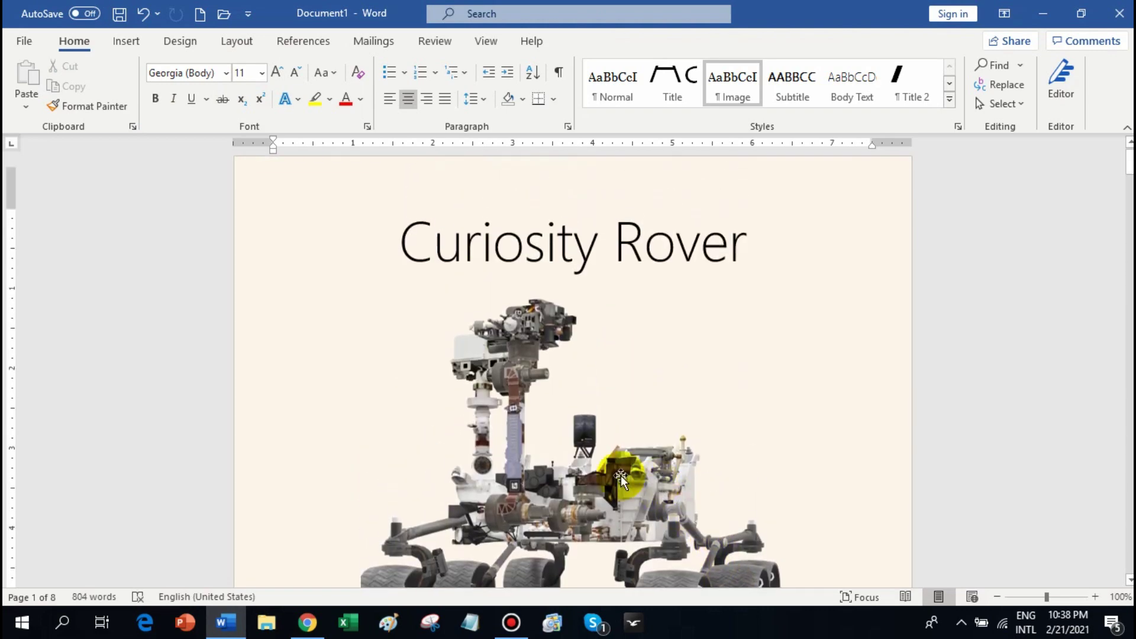
# - Create a new blank document from the open rover report
pyautogui.click(25, 41)
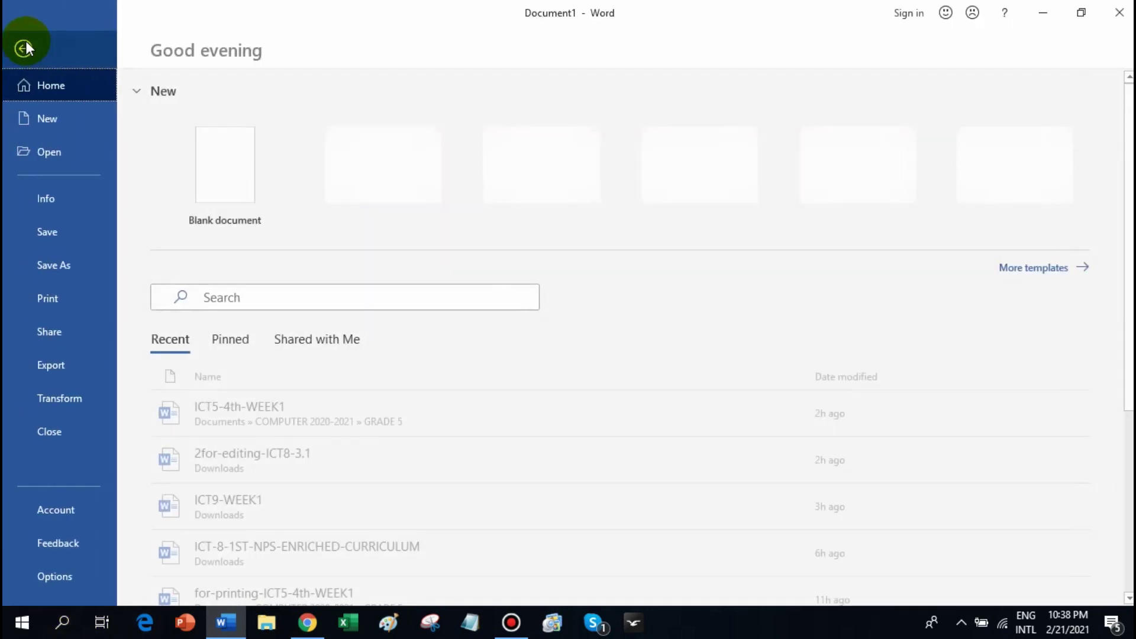
pyautogui.click(52, 116)
pyautogui.click(328, 228)
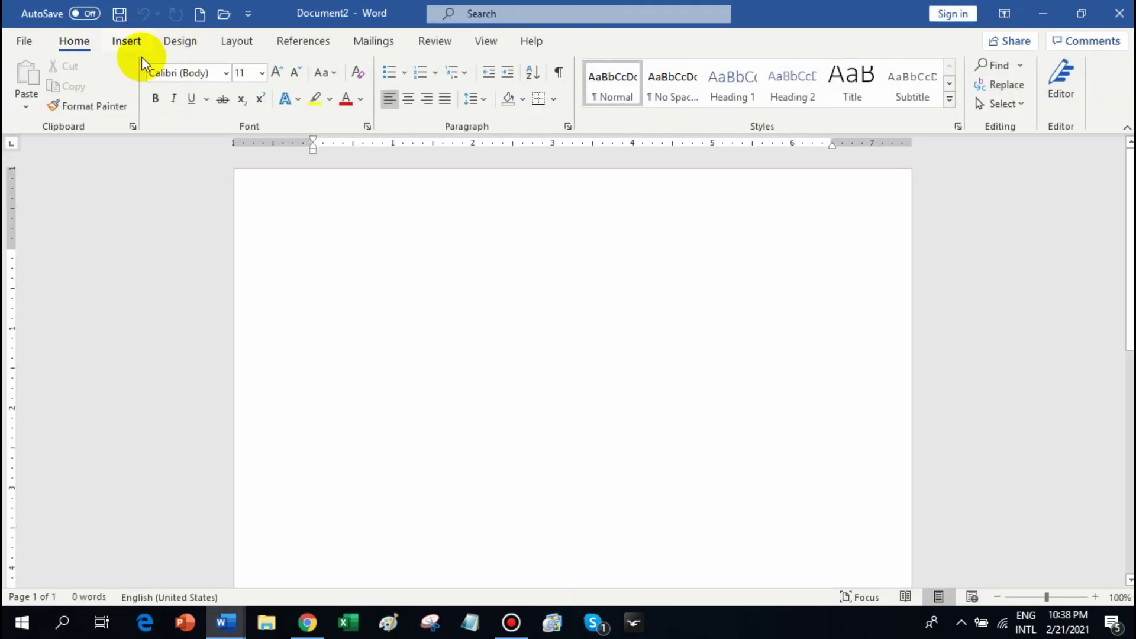
# - Insert the built-in circle area equation A = πr² into the blank document and show its equation options
pyautogui.click(142, 44)
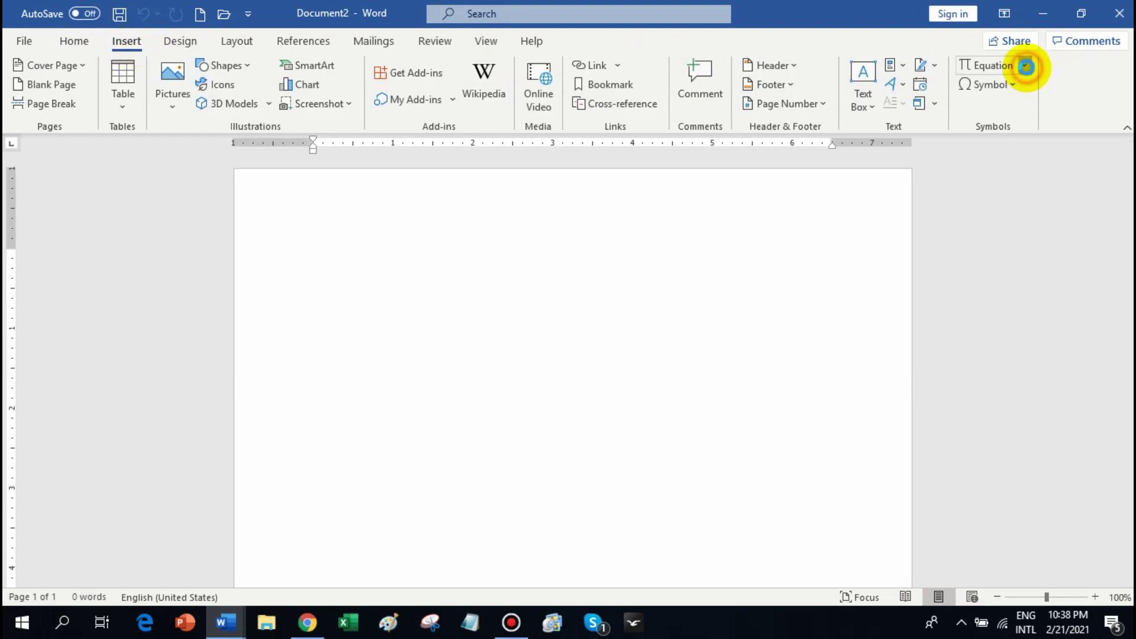
pyautogui.click(1026, 66)
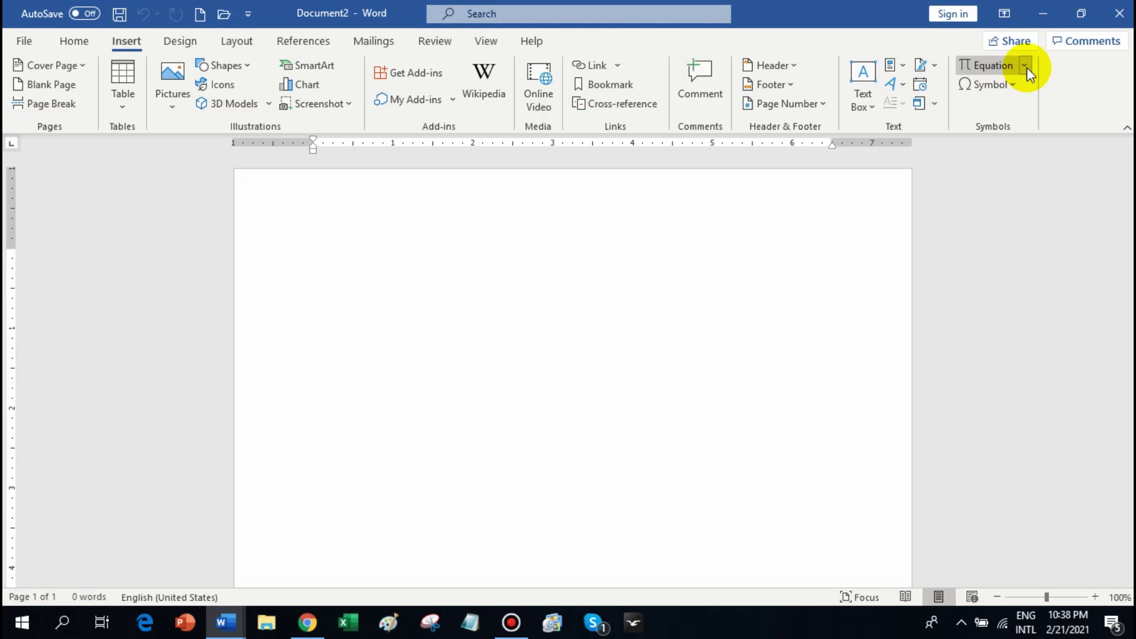
pyautogui.click(875, 148)
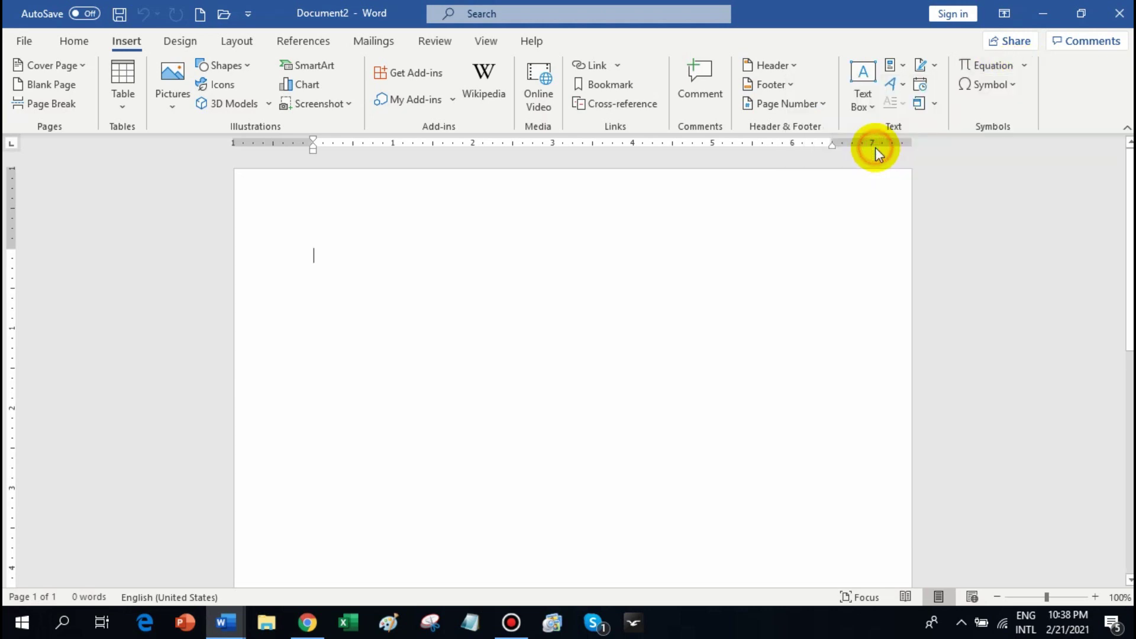
pyautogui.click(603, 263)
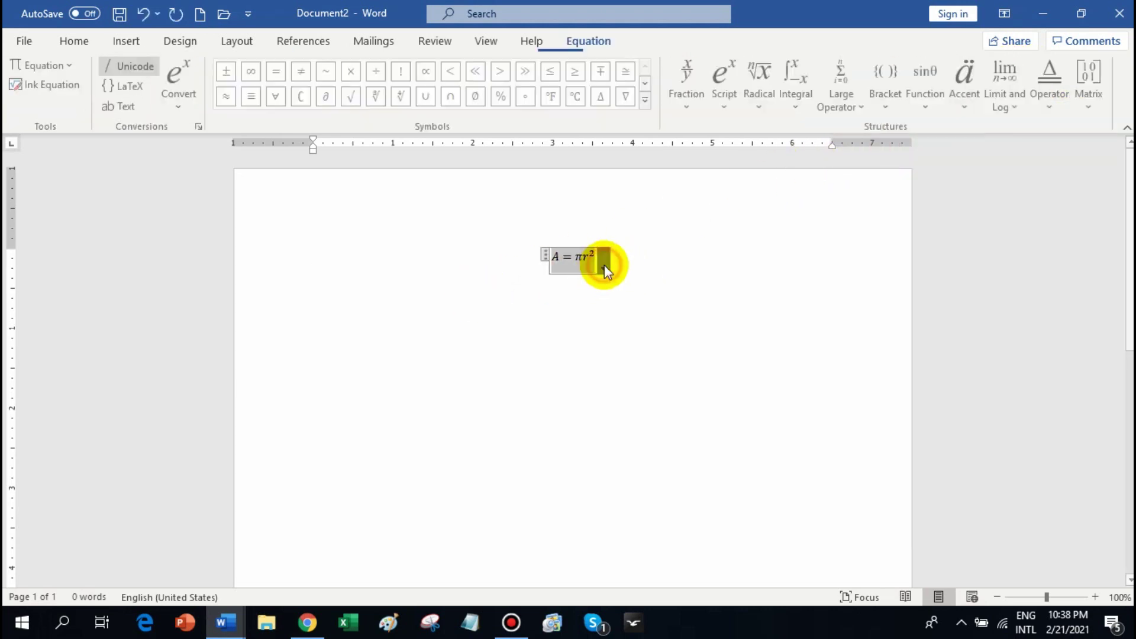
pyautogui.click(605, 264)
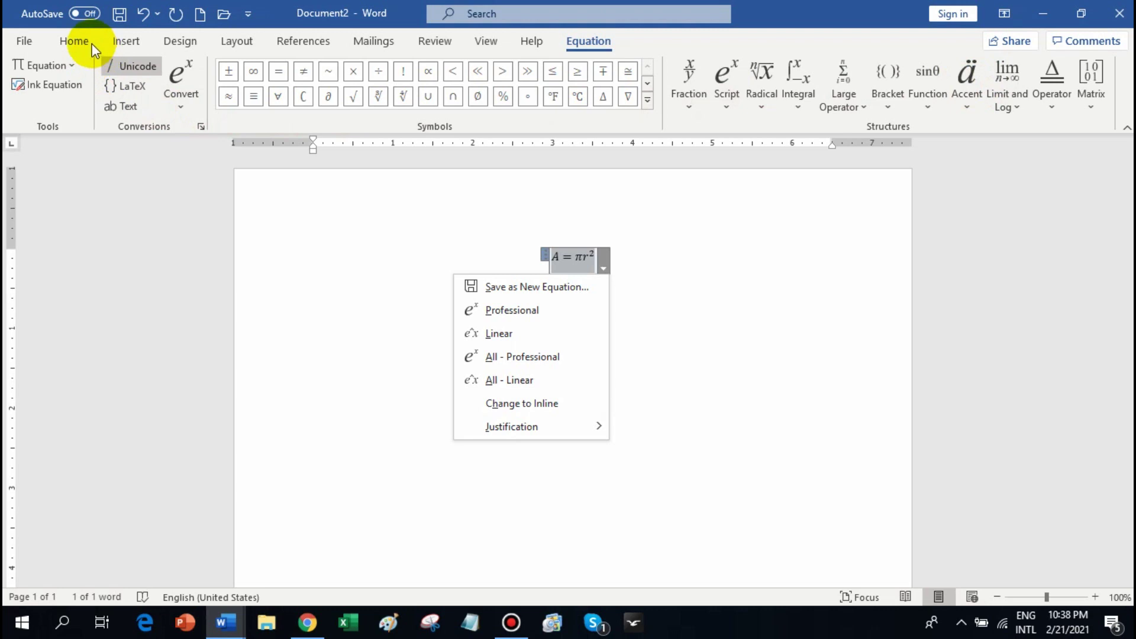
# - Leave the equation document and create another blank document
pyautogui.click(74, 41)
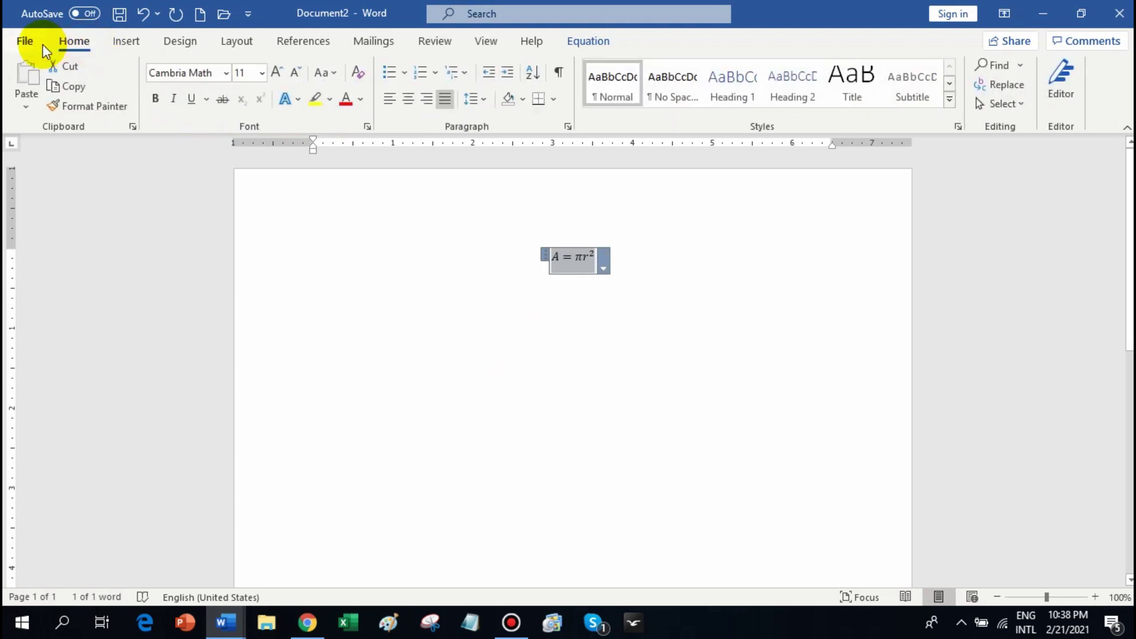
pyautogui.click(33, 41)
pyautogui.click(233, 166)
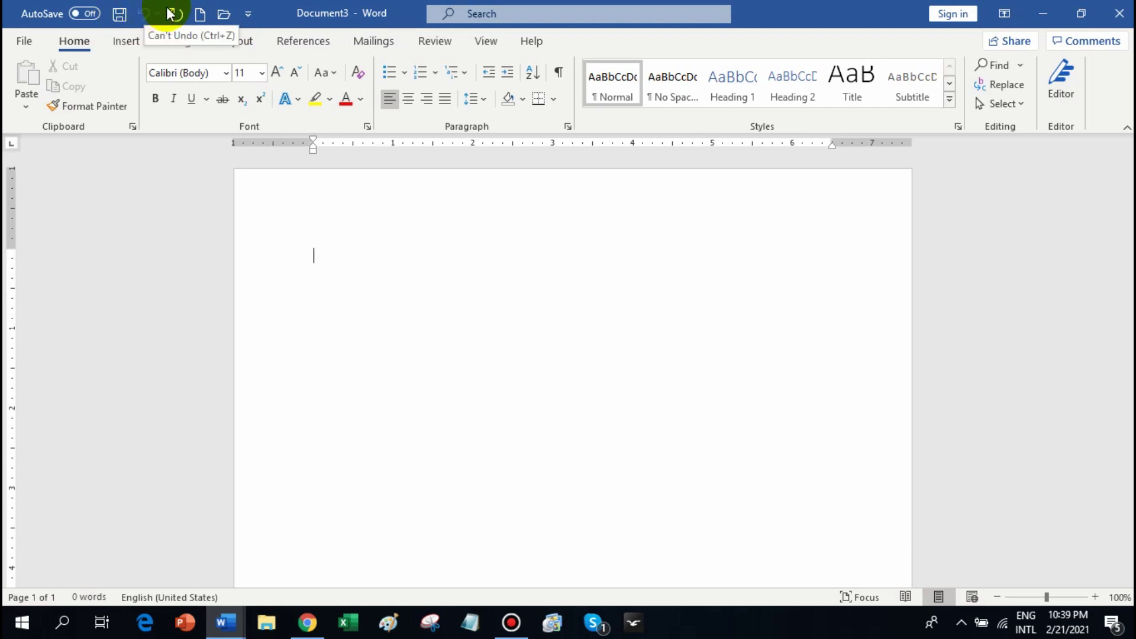
# - Customize the Quick Access Toolbar by removing Open and adding Print Preview and Print
pyautogui.click(250, 14)
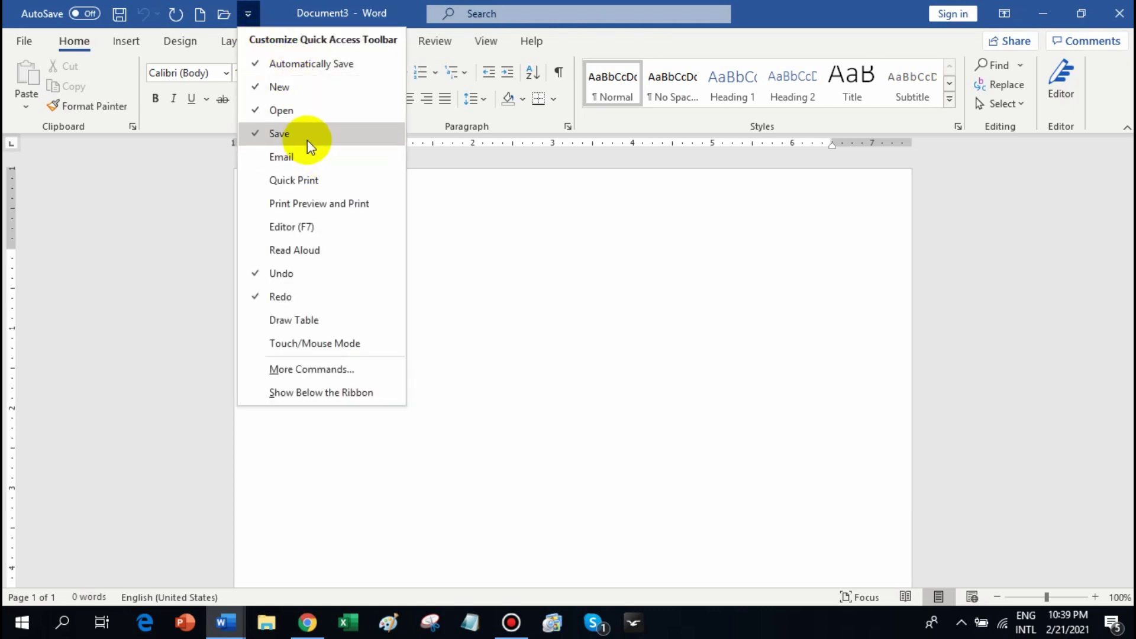
pyautogui.click(299, 111)
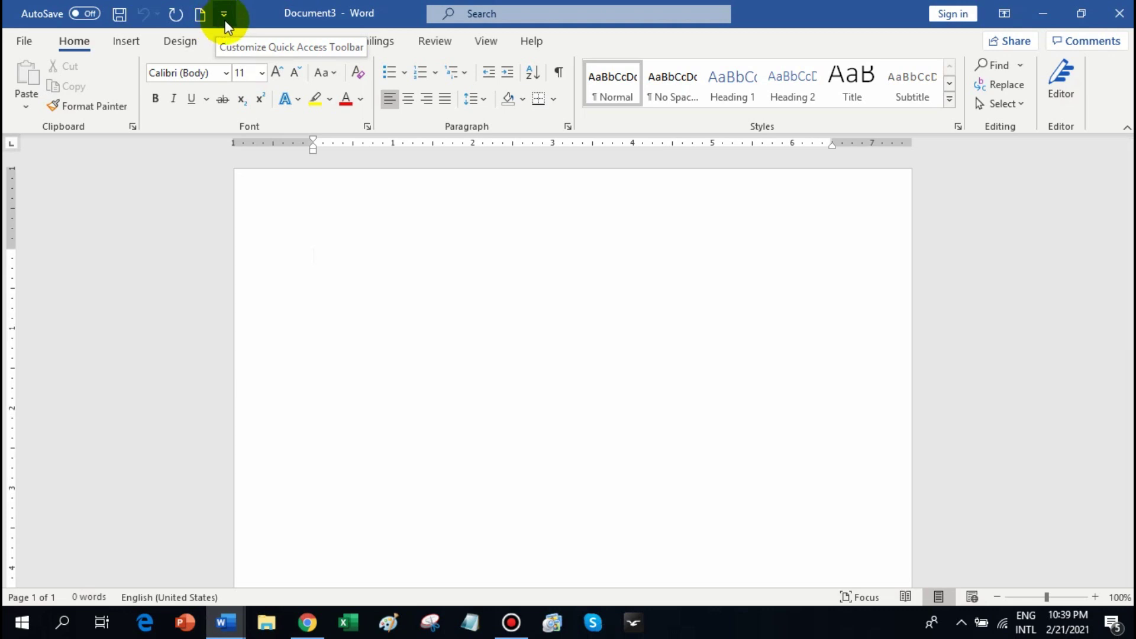
pyautogui.click(224, 14)
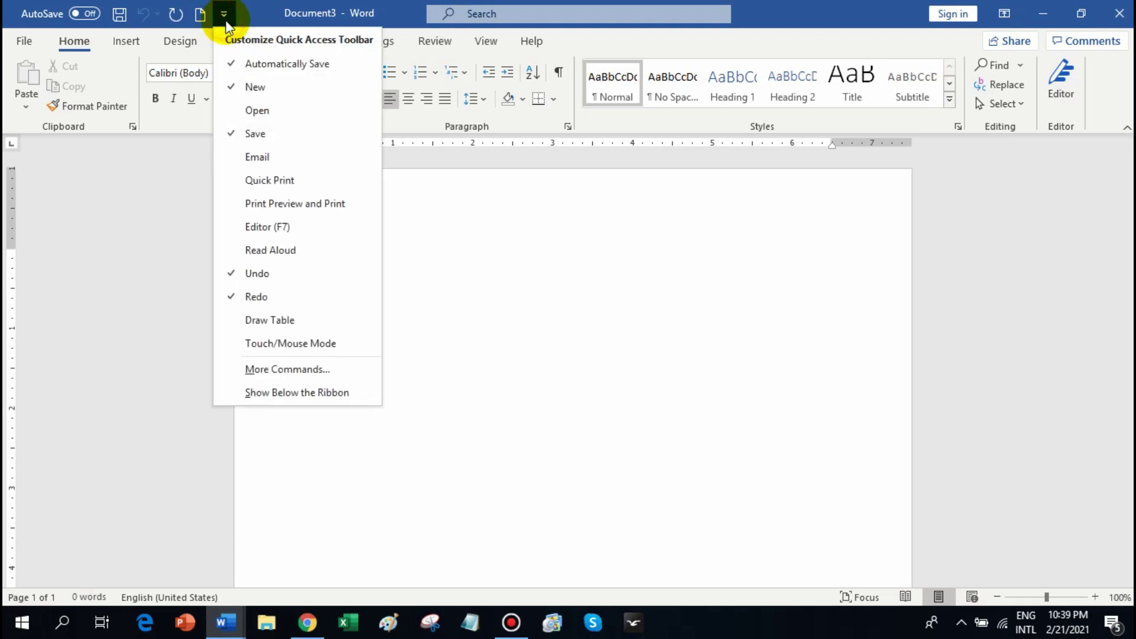
pyautogui.click(286, 206)
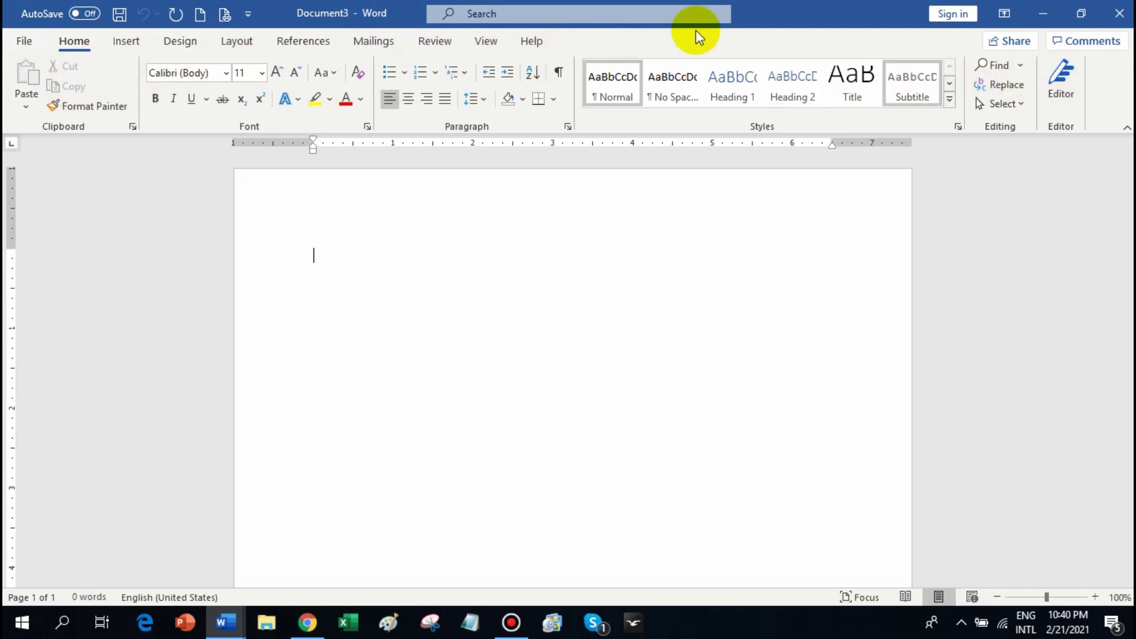
# - Look through the Home, Insert and Design command sets of the ribbon and return to Home
pyautogui.click(76, 46)
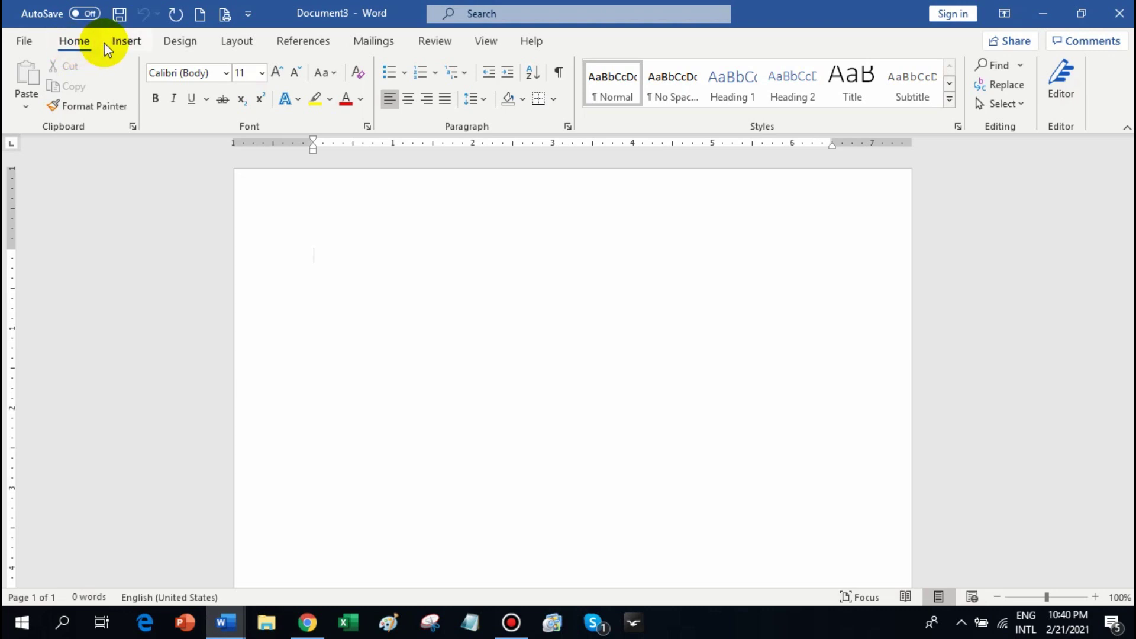
pyautogui.click(125, 43)
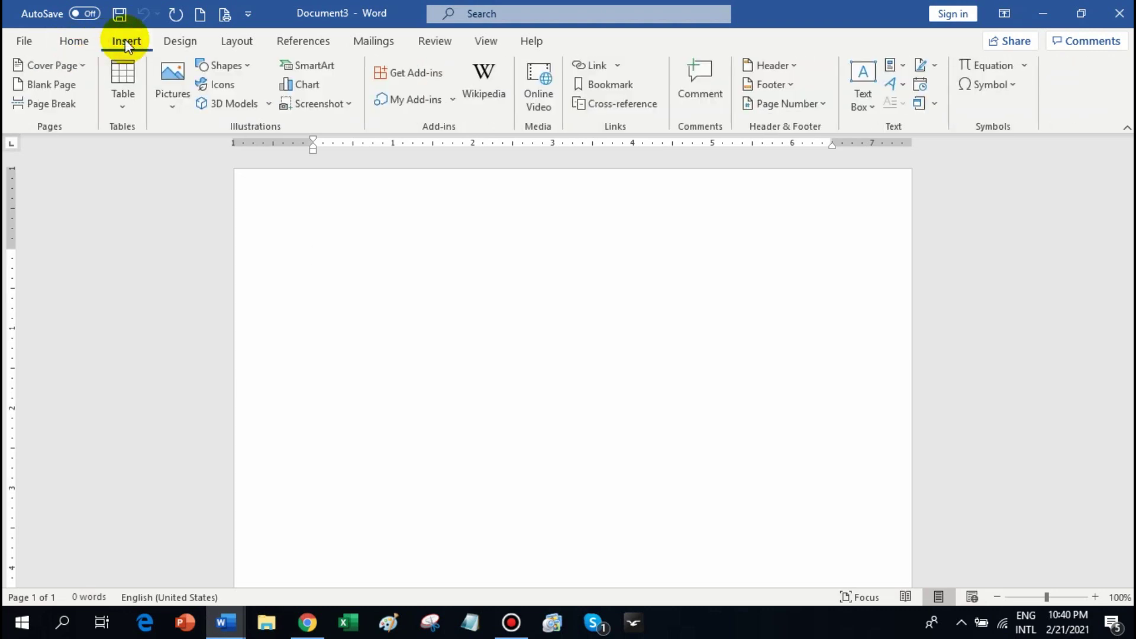
pyautogui.click(186, 42)
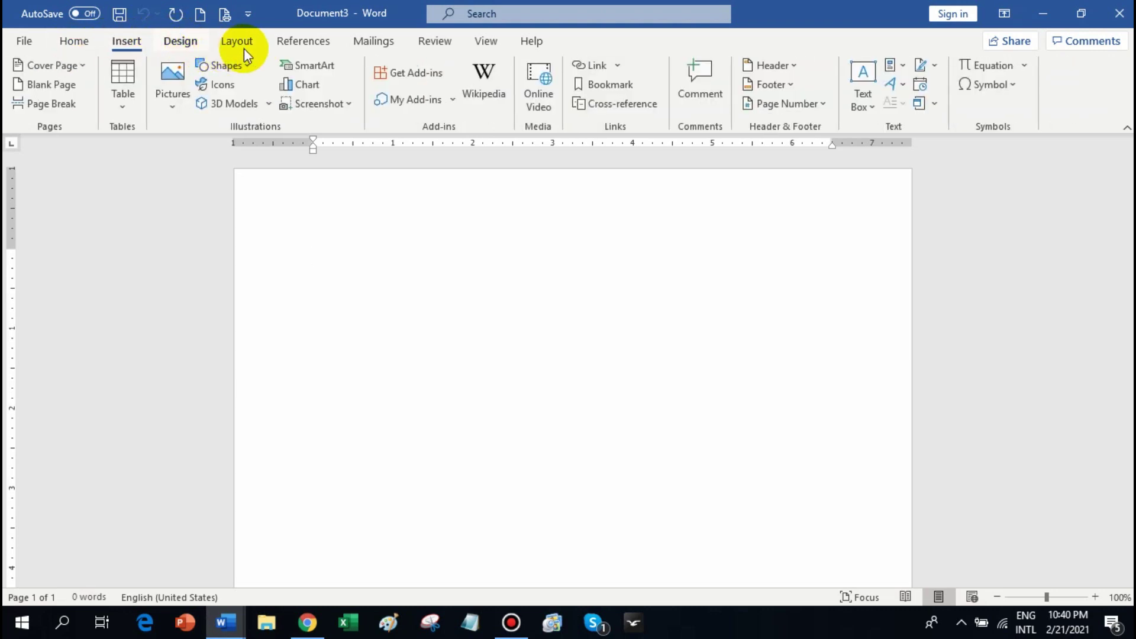
pyautogui.click(123, 42)
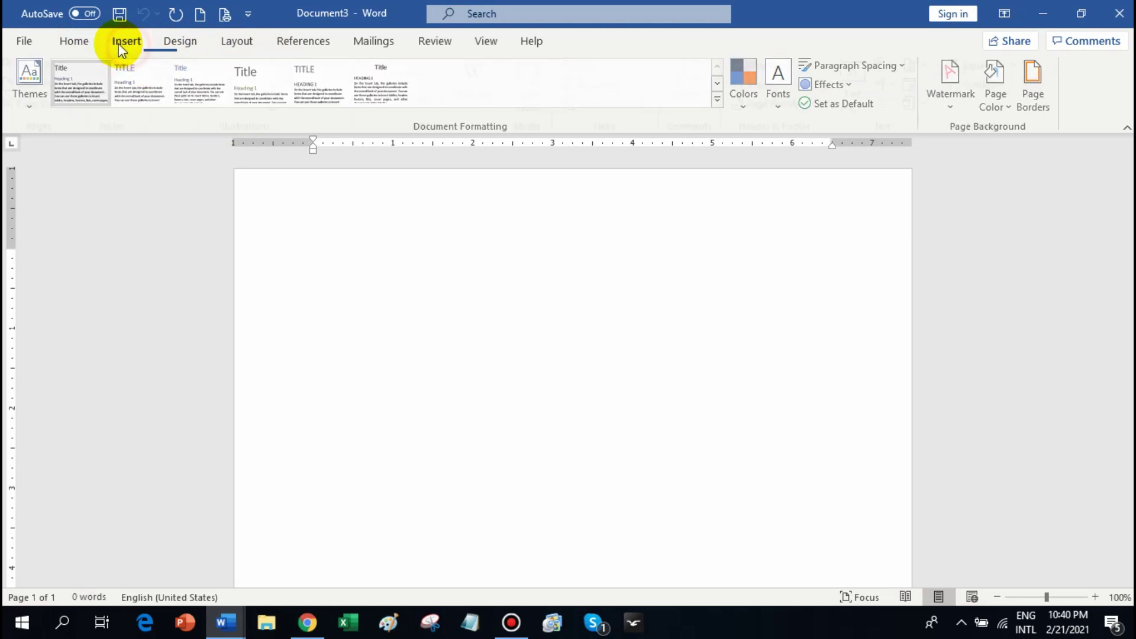
pyautogui.click(76, 40)
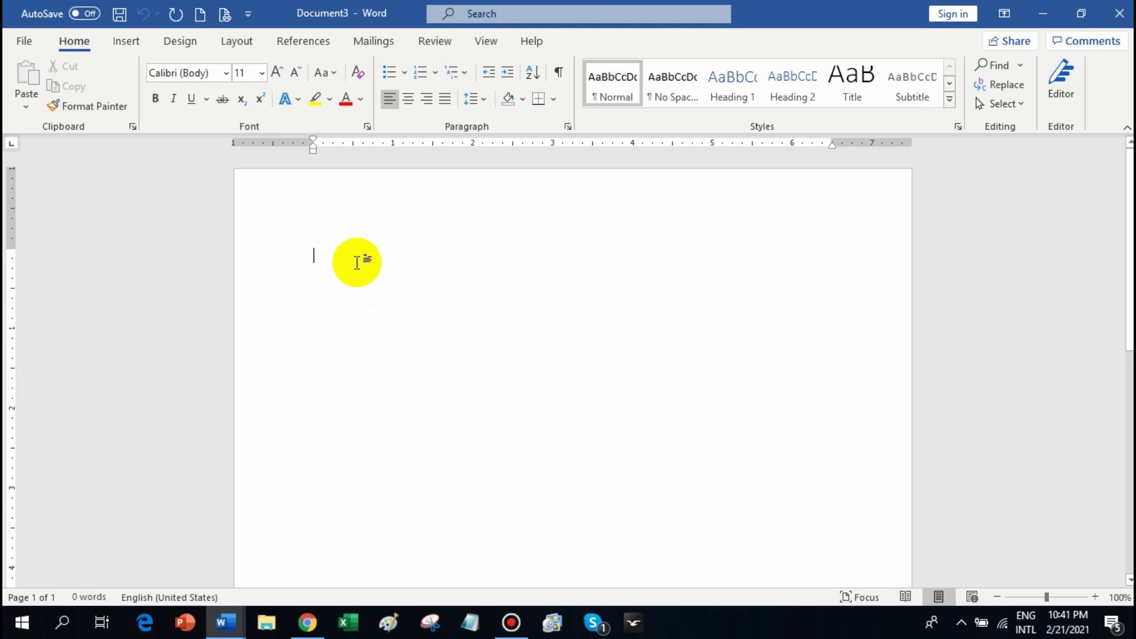
# - Reduce the page zoom to 48% and bring it back up to 86%
pyautogui.moveTo(551, 8)
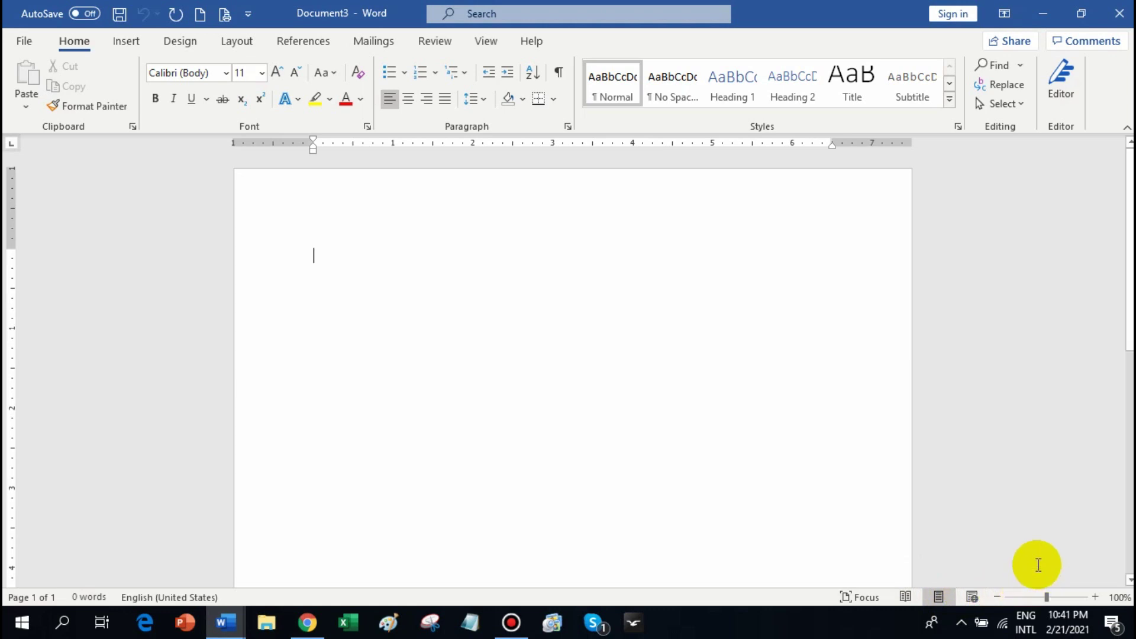
pyautogui.click(1046, 597)
pyautogui.moveTo(1045, 595); pyautogui.dragTo(1030, 595)
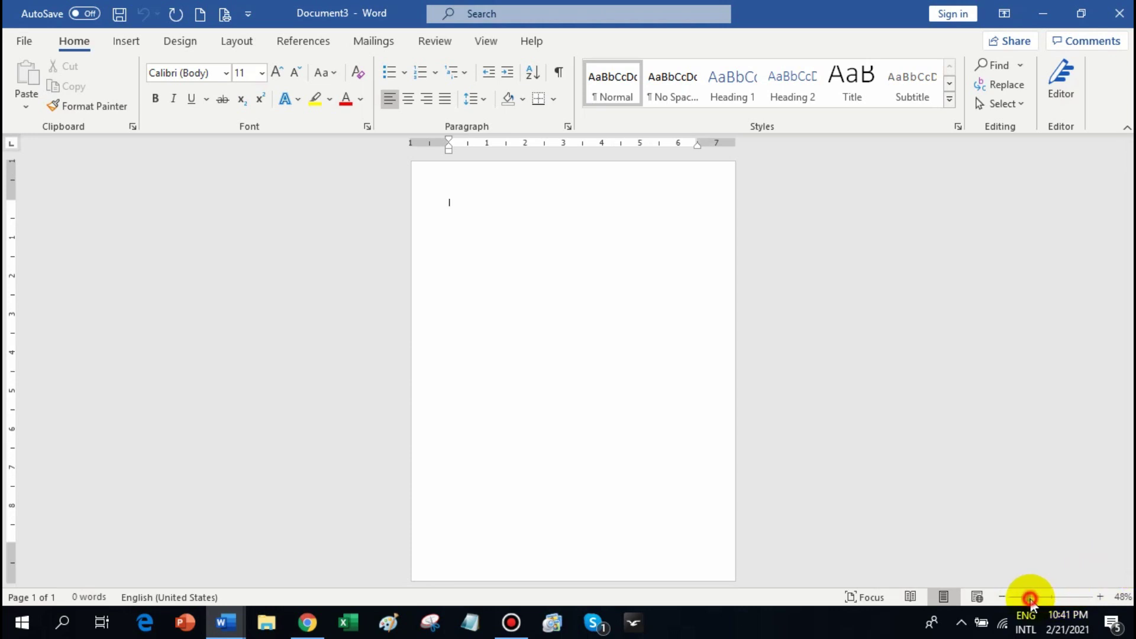
pyautogui.moveTo(1029, 597); pyautogui.dragTo(1043, 597)
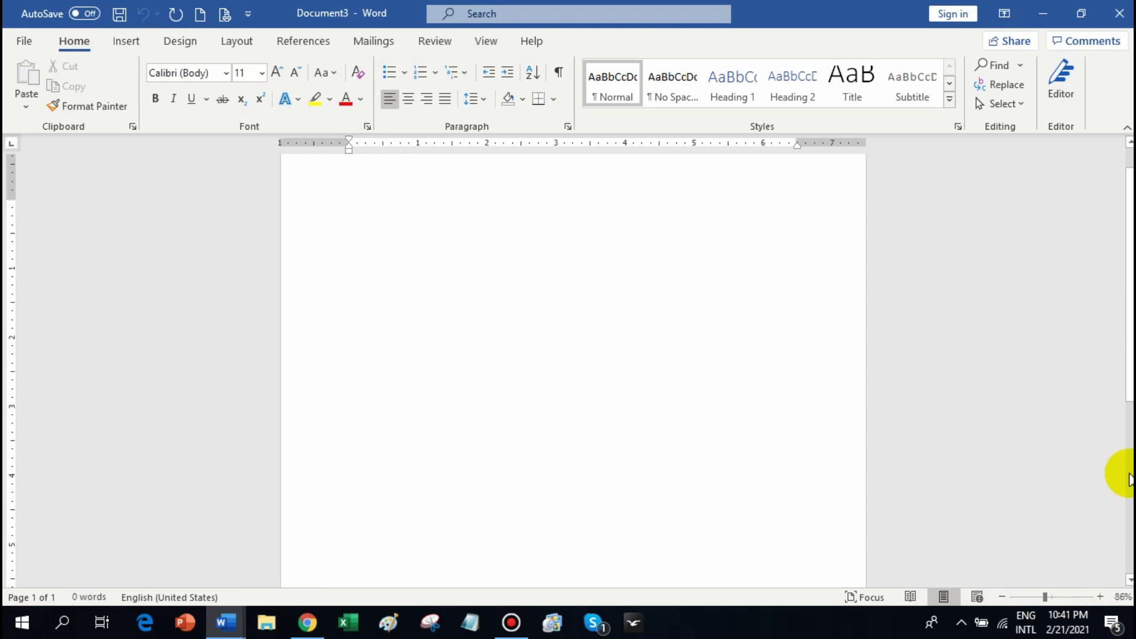
# - Scroll down and up through the blank page to view its different parts
pyautogui.scroll(-3, 573, 367)
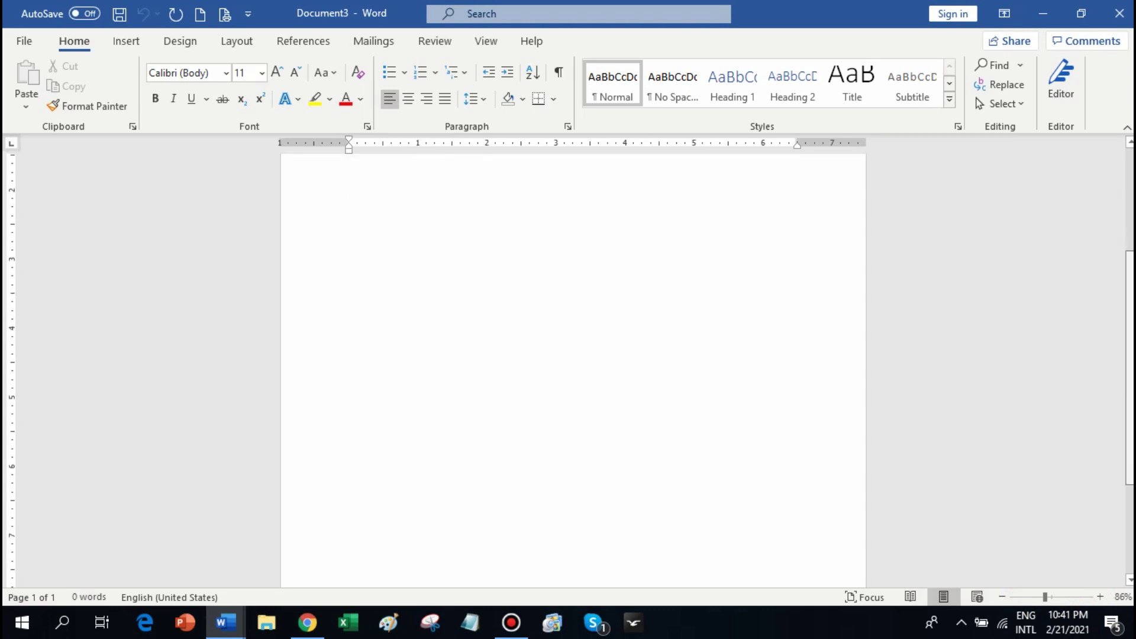
pyautogui.scroll(3, 573, 367)
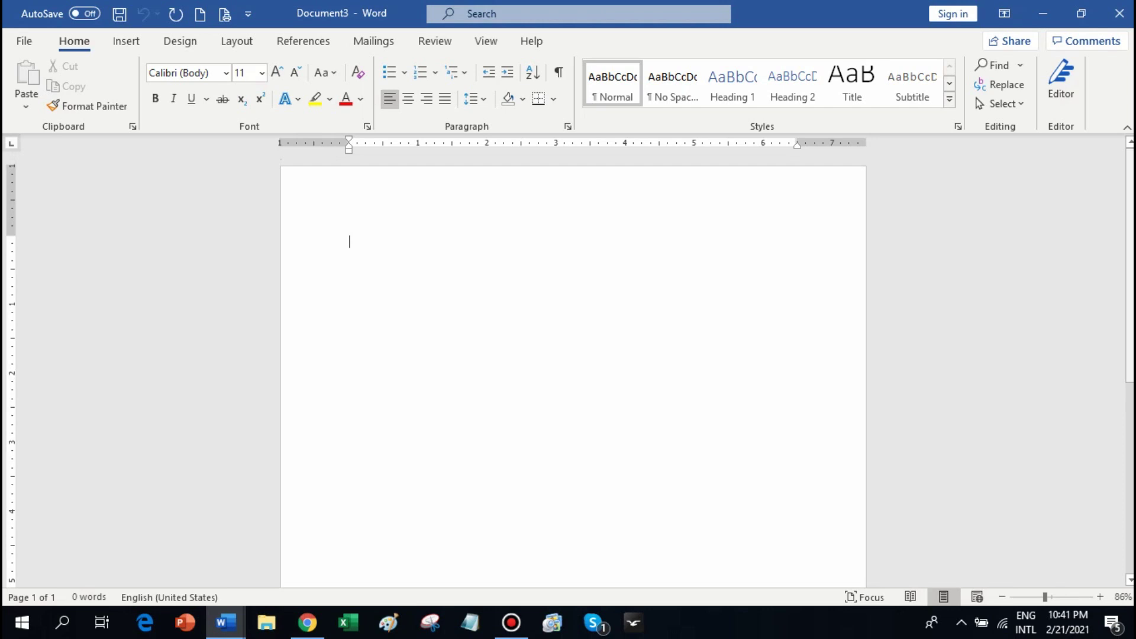
pyautogui.scroll(-5, 573, 367)
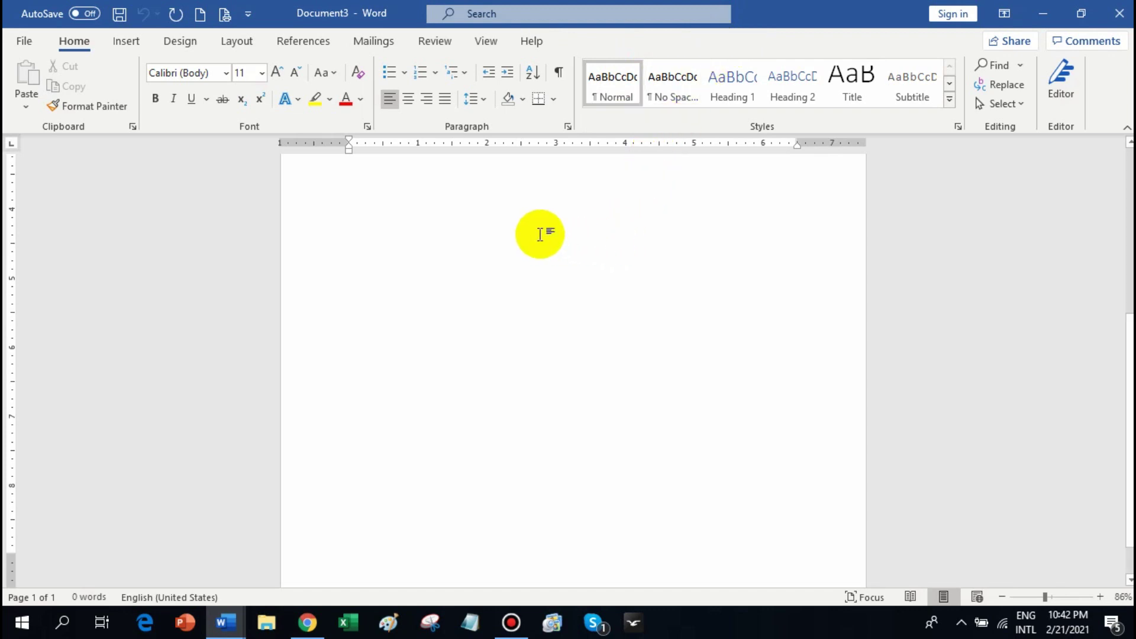
# - Insert a Block Cycle SmartArt graphic from the Cycle category into the blank document
pyautogui.click(452, 244)
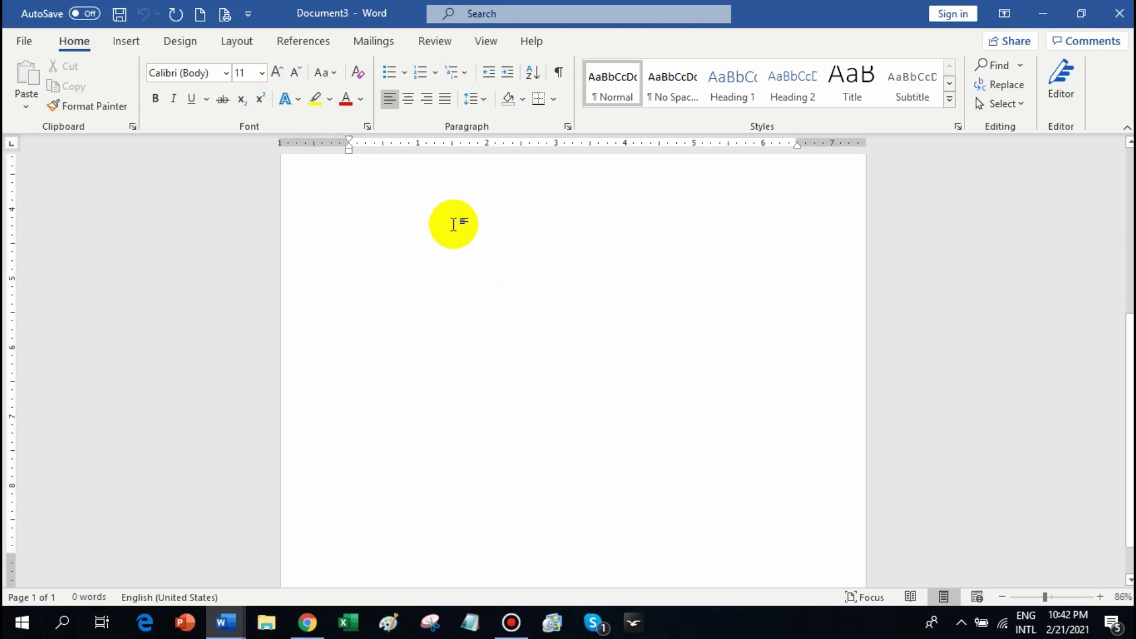
pyautogui.click(135, 44)
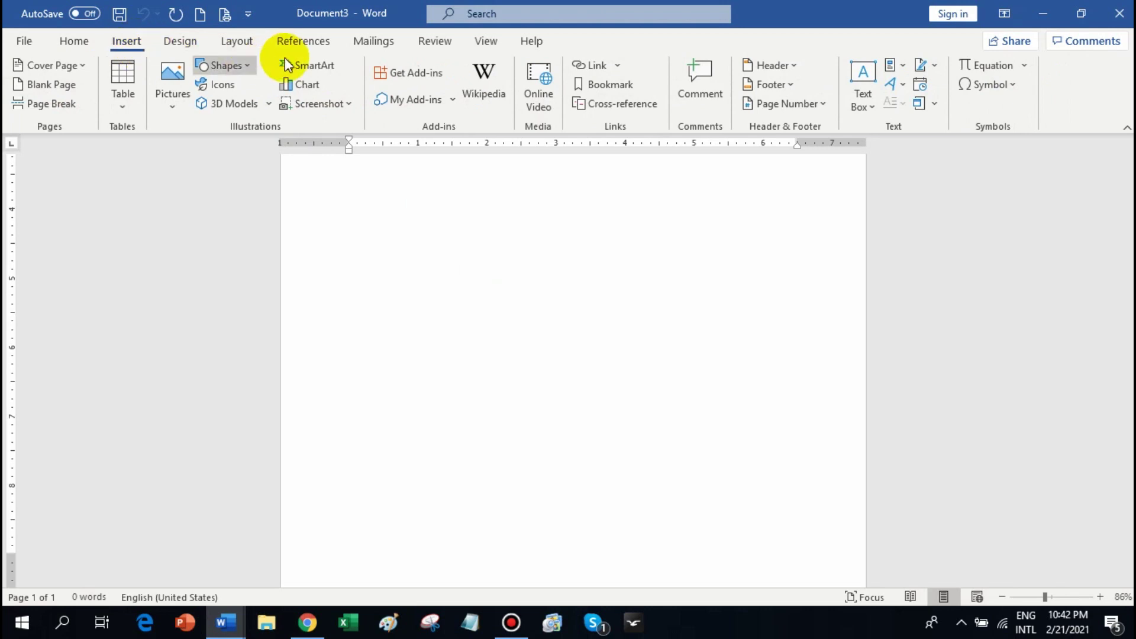
pyautogui.click(326, 57)
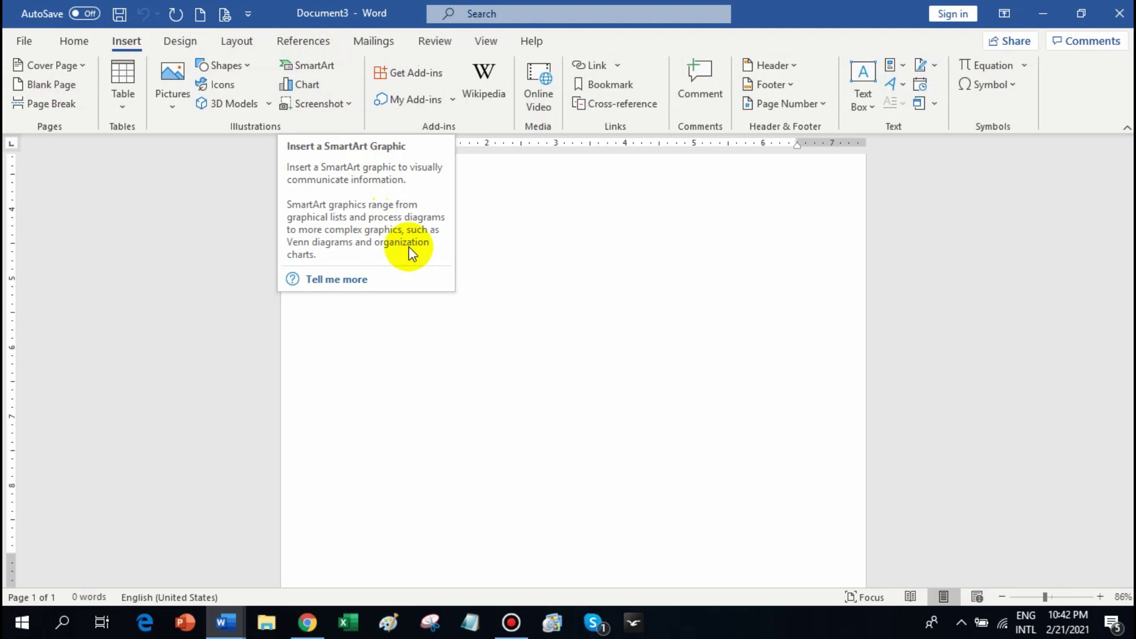
pyautogui.click(316, 67)
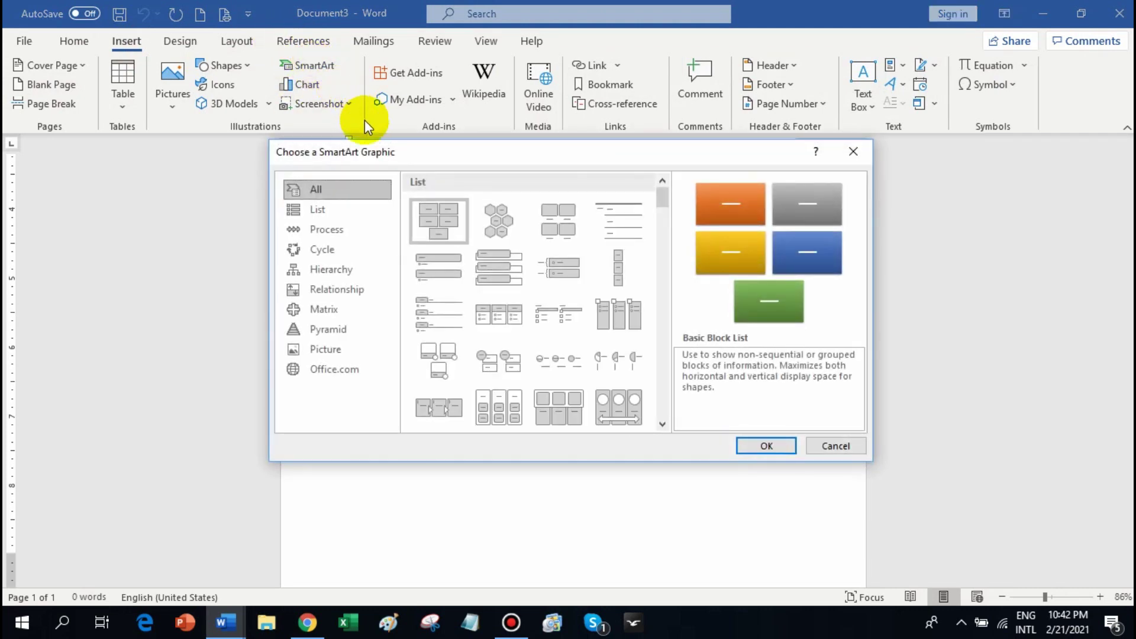
pyautogui.click(372, 251)
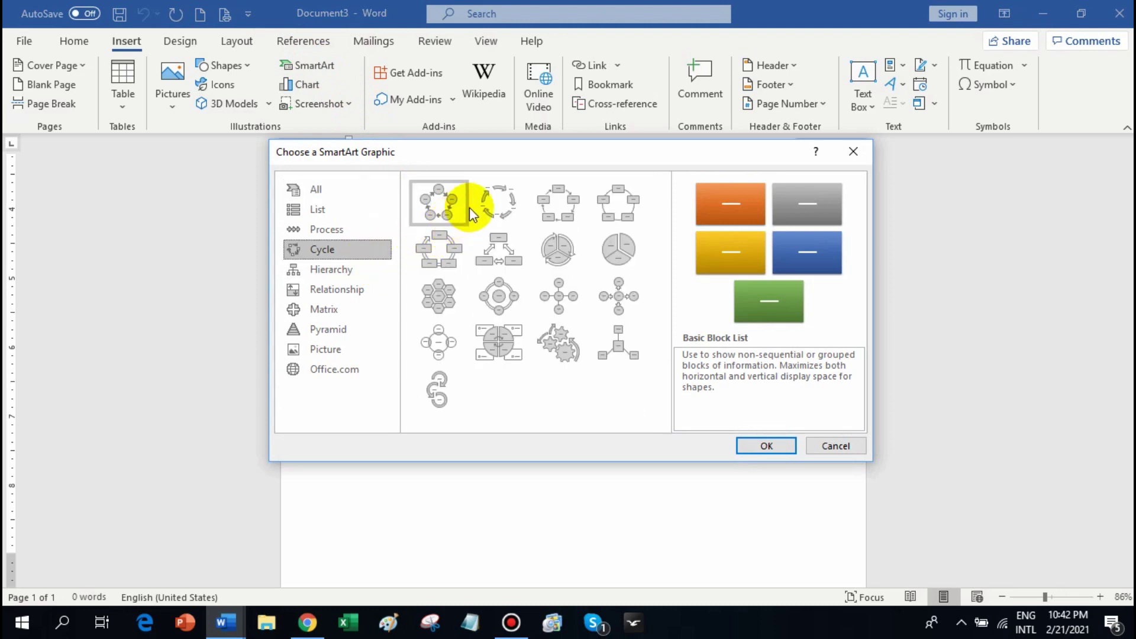
pyautogui.click(559, 204)
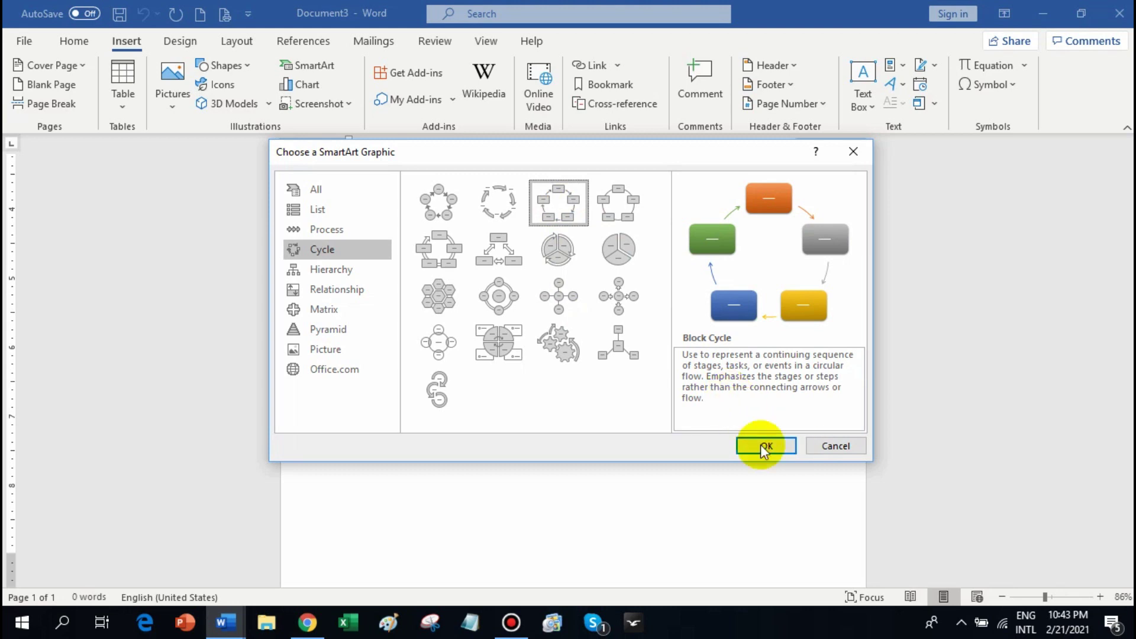
pyautogui.click(781, 446)
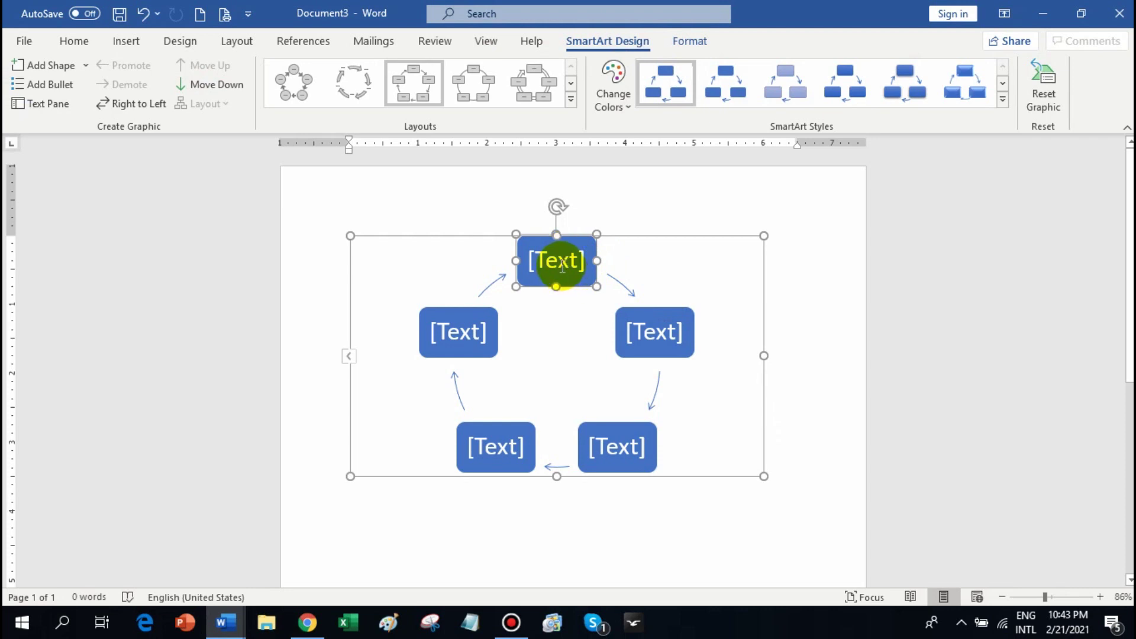
# - Show the SmartArt's text list and label the first three cycle stages fetus, baby and toddler
pyautogui.click(563, 262)
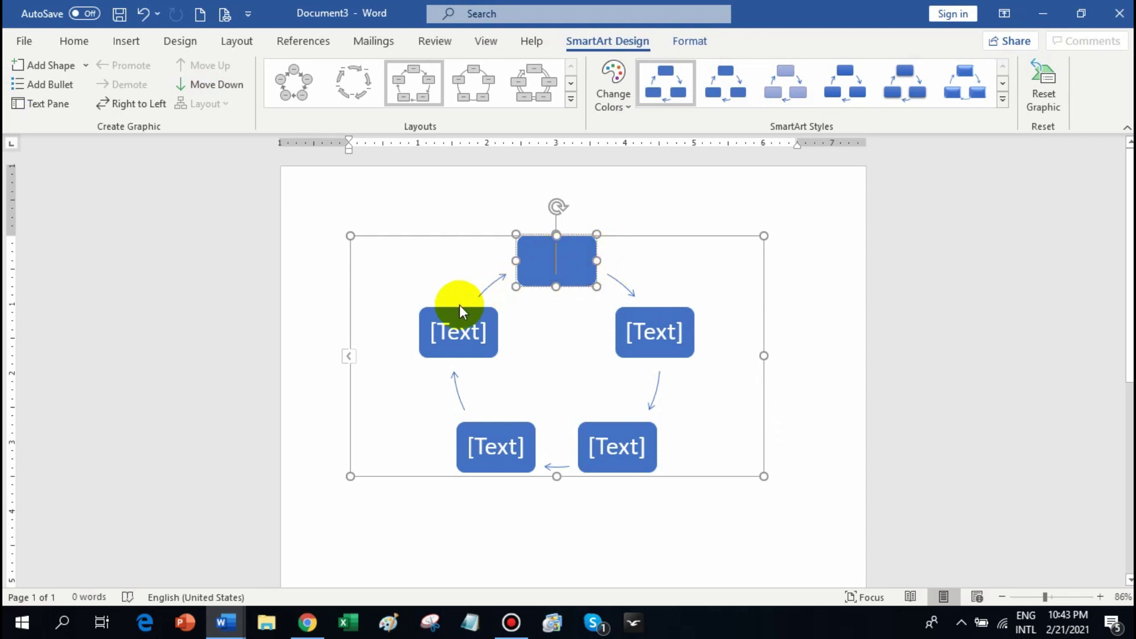
pyautogui.click(349, 357)
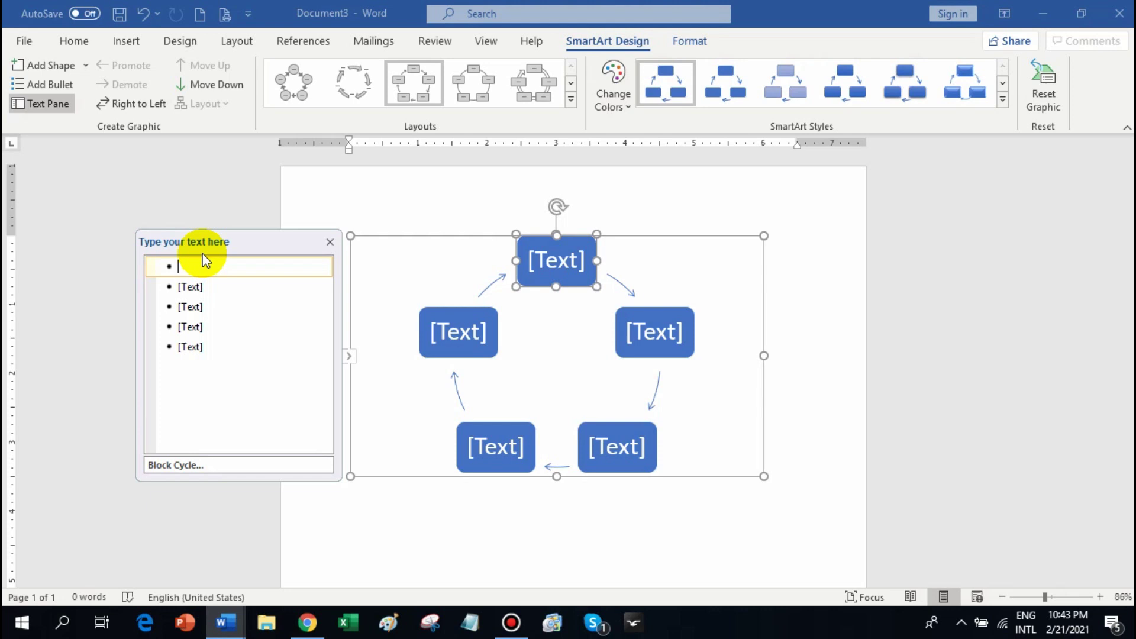
pyautogui.write('fetus')
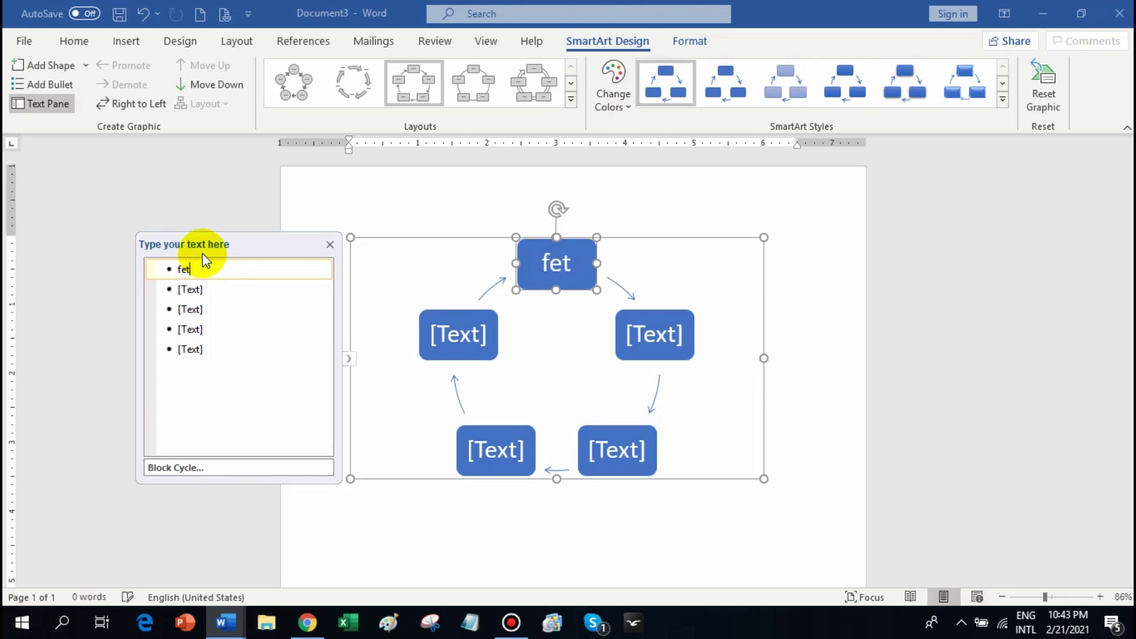
pyautogui.click(222, 289)
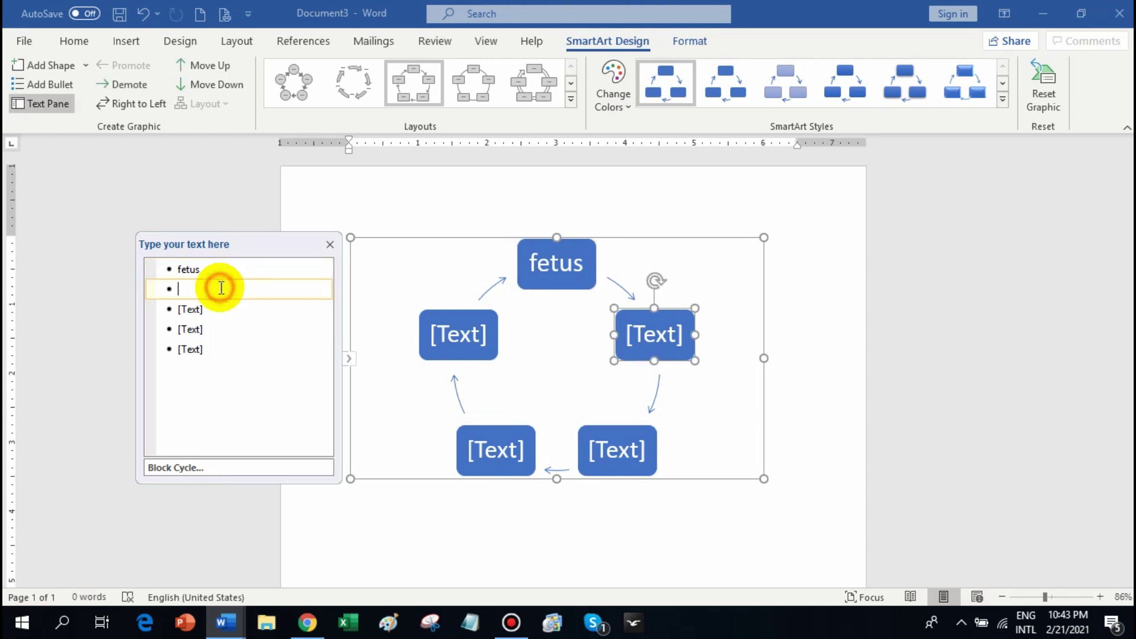
pyautogui.write('baby')
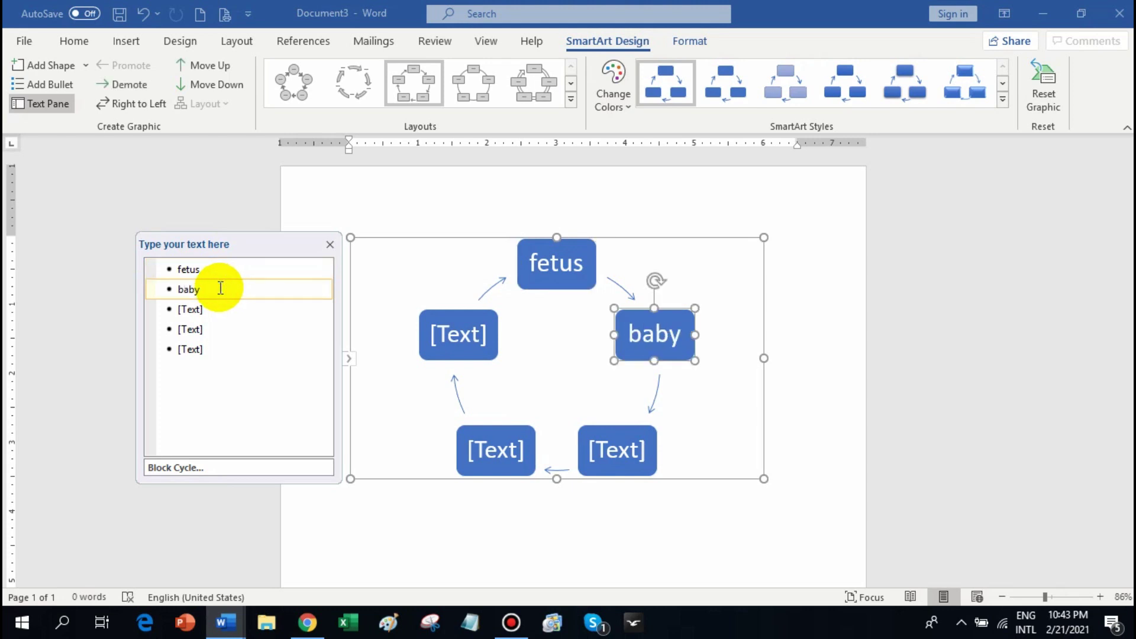
pyautogui.click(211, 310)
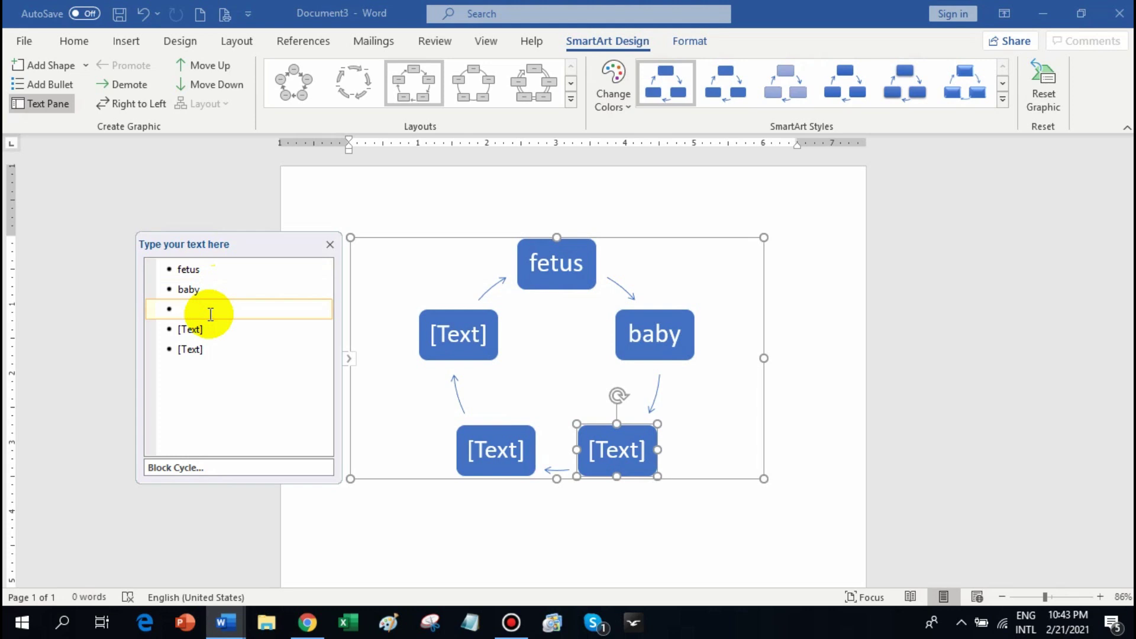
pyautogui.write('toddler')
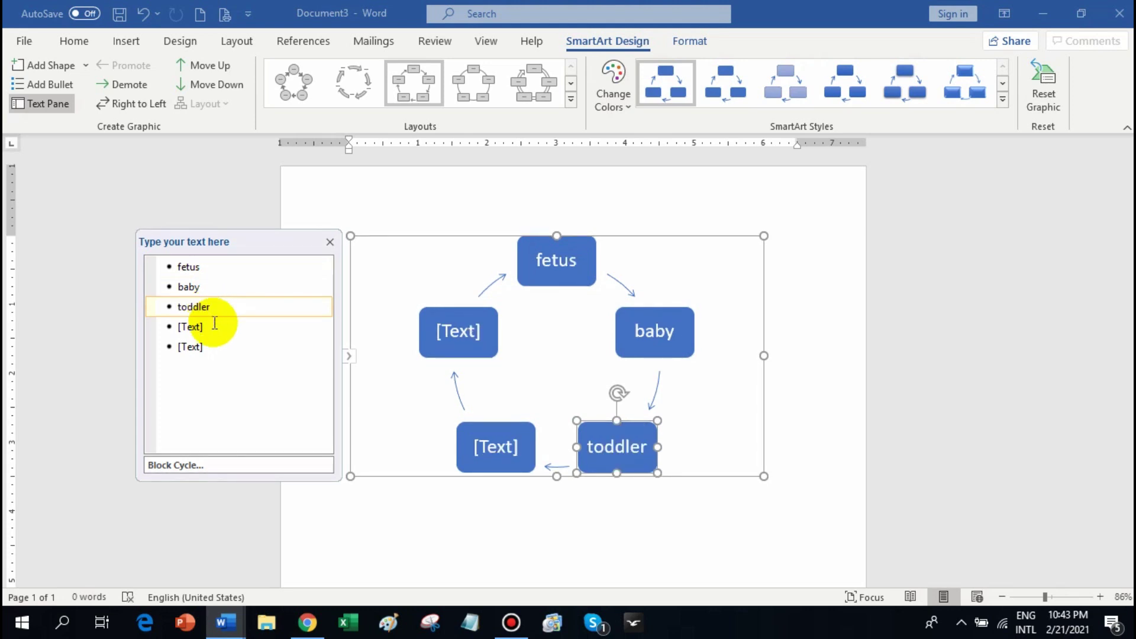
# - Label the fourth and fifth stages of the cycle teenager and young adult
pyautogui.click(210, 326)
pyautogui.write('t')
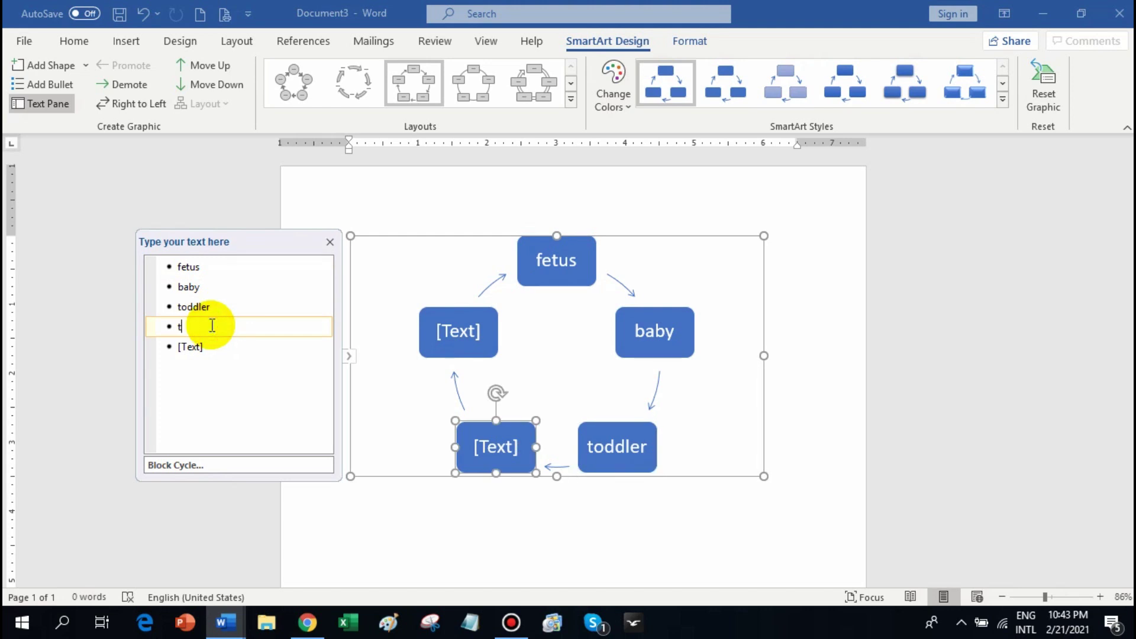
pyautogui.write('eenager')
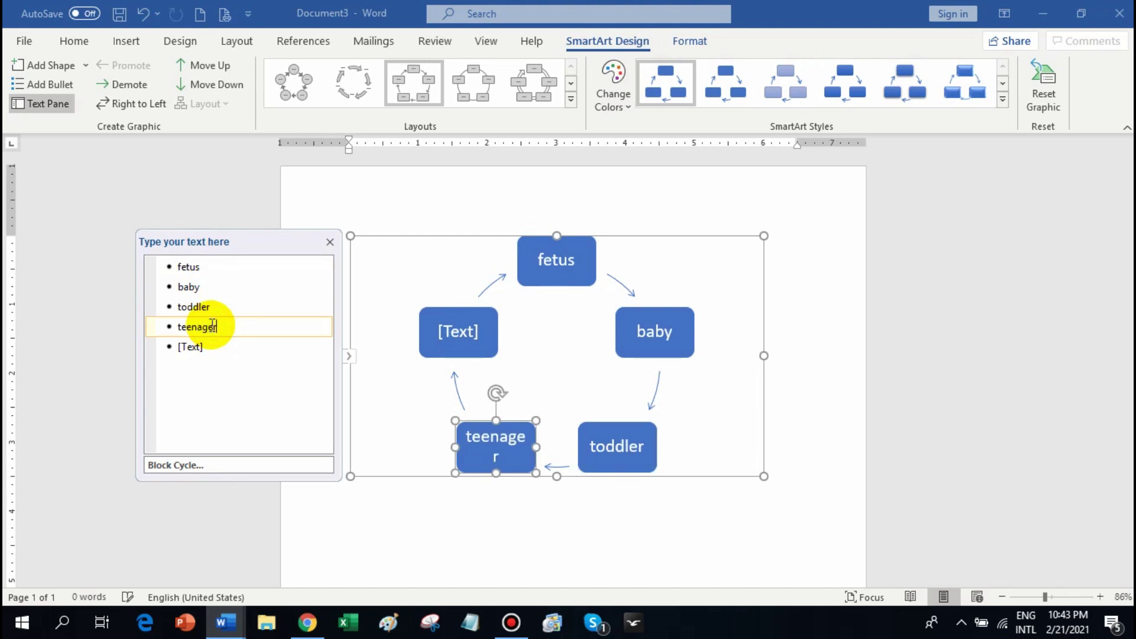
pyautogui.click(211, 346)
pyautogui.write('young adult')
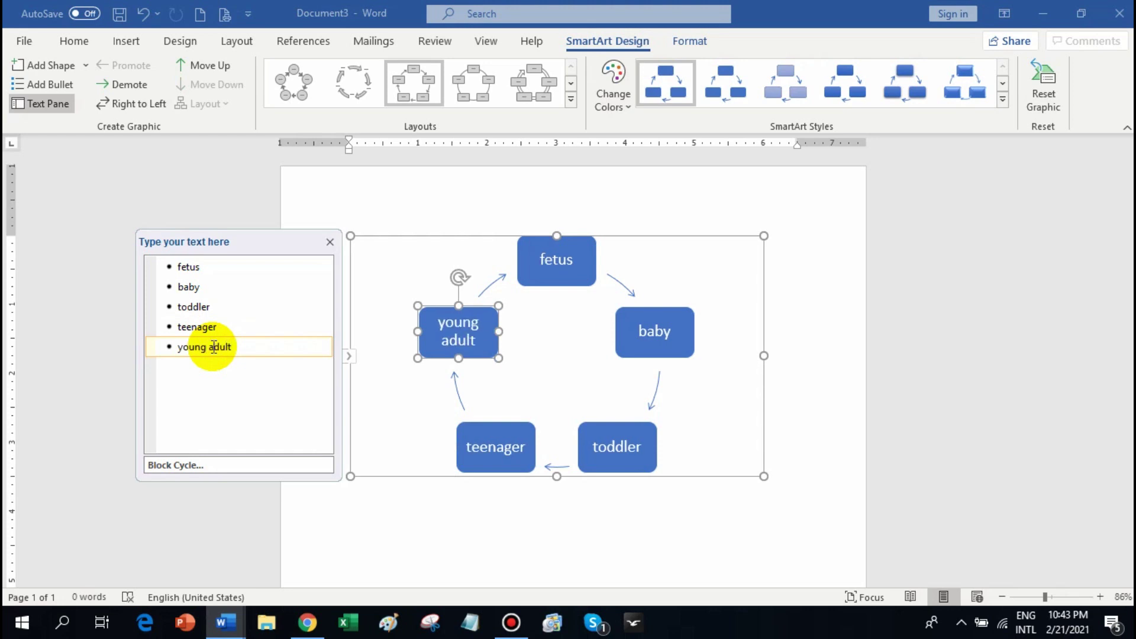
# - Add a sixth cycle stage labelled adult and remove the extra blank stages after it
pyautogui.press('Return')
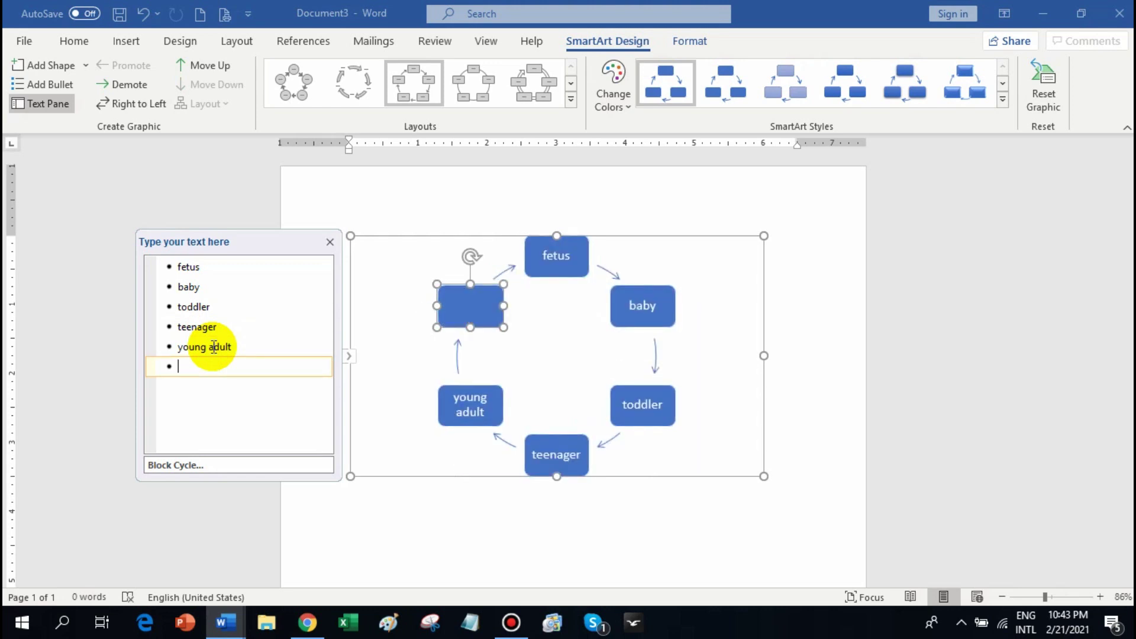
pyautogui.write('adult')
pyautogui.press('Return')
pyautogui.press('Return')
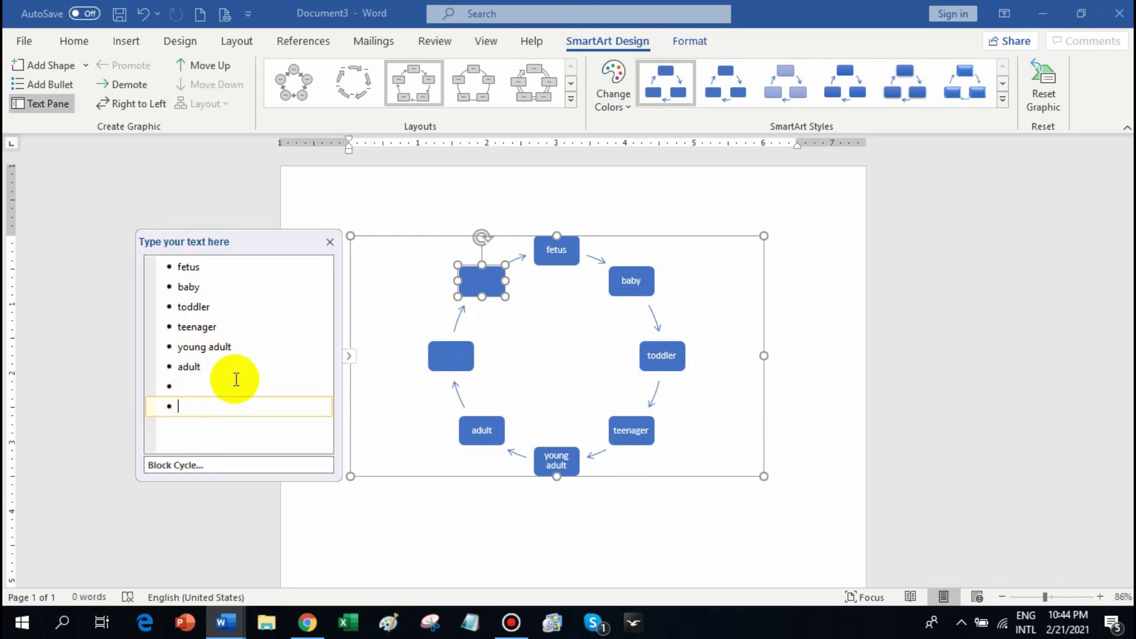
pyautogui.press('BackSpace')
pyautogui.press('BackSpace')
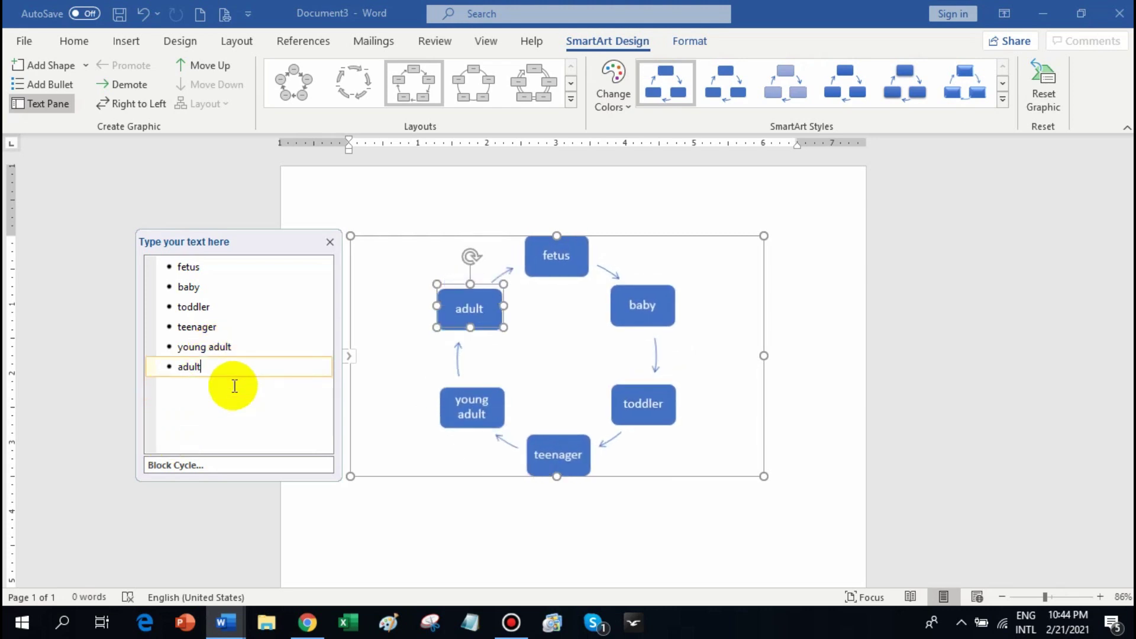